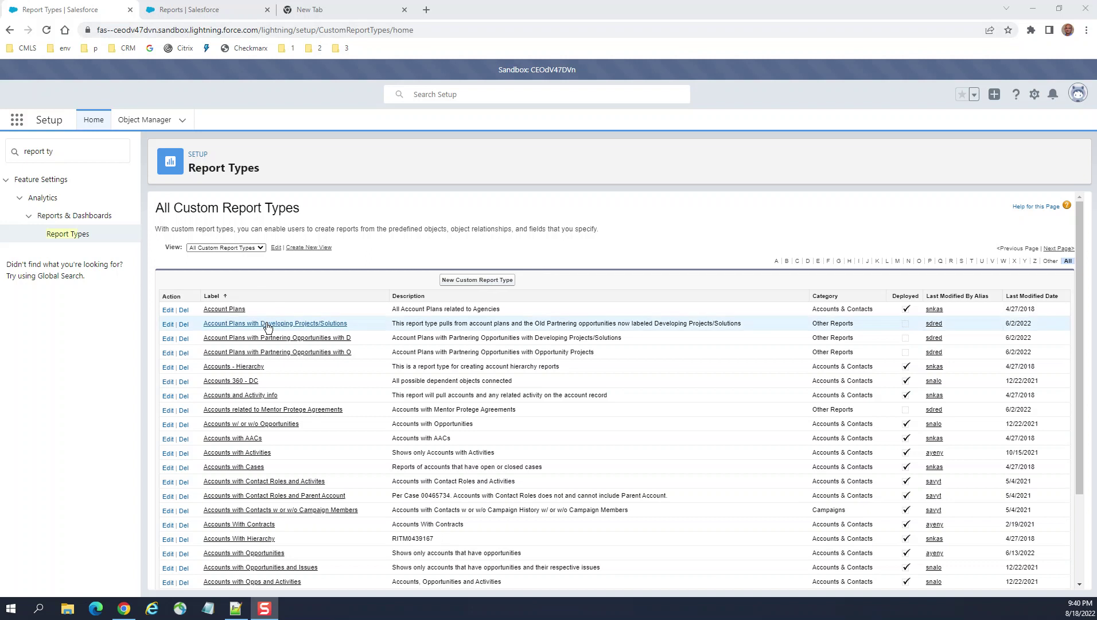
Start a new custom report type with Leads as its primary object.
click(472, 281)
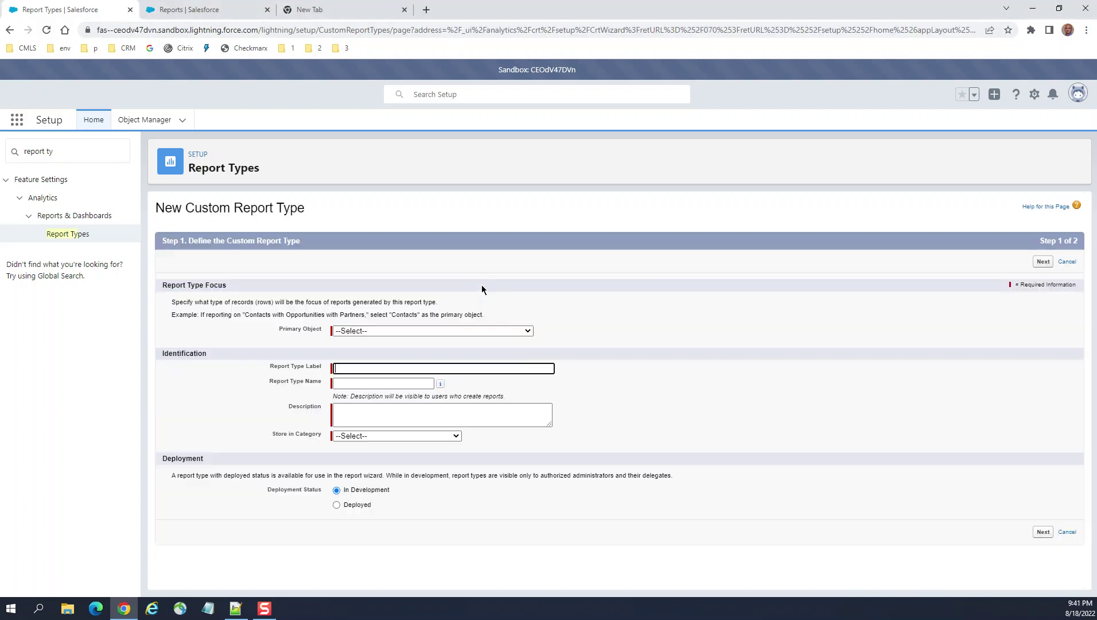
click(394, 332)
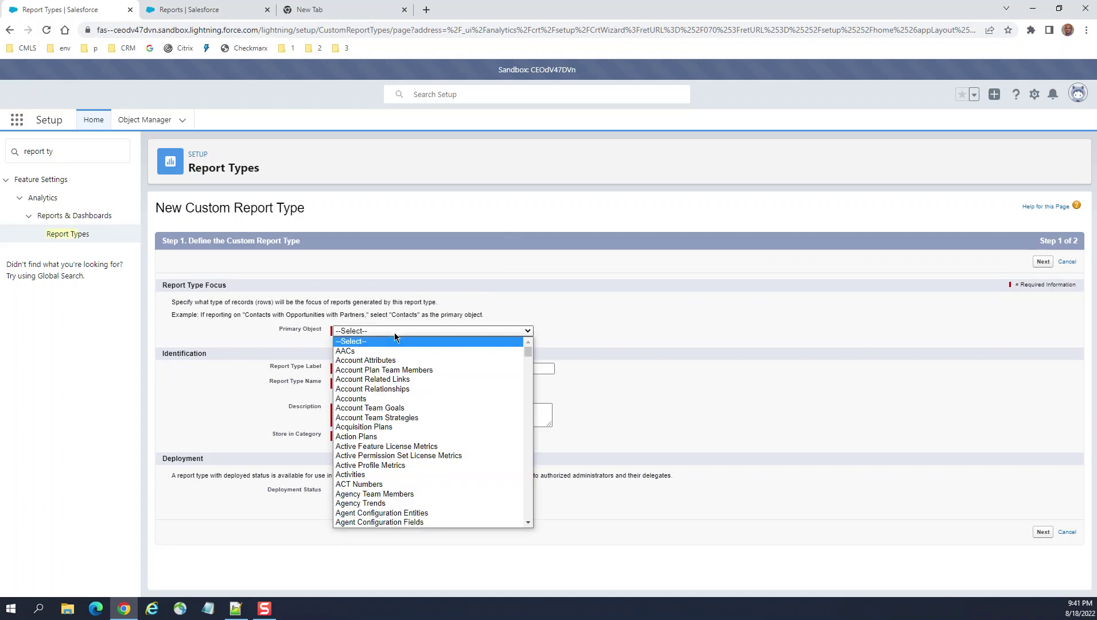
scroll(414, 398, down, 10)
scroll(463, 422, down, 20)
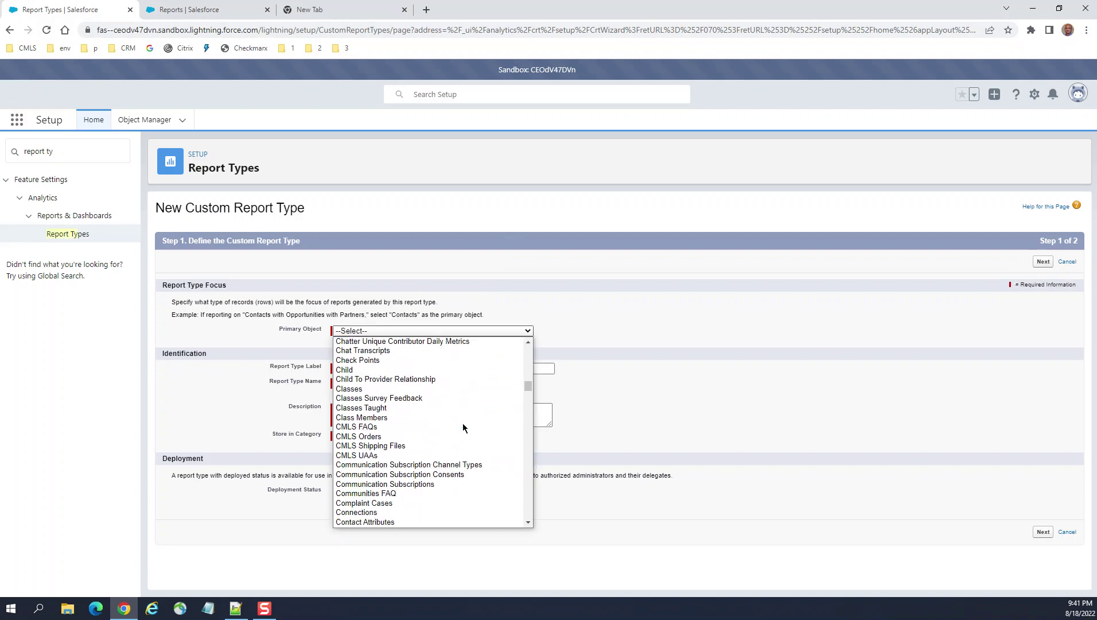
drag(528, 410, 523, 435)
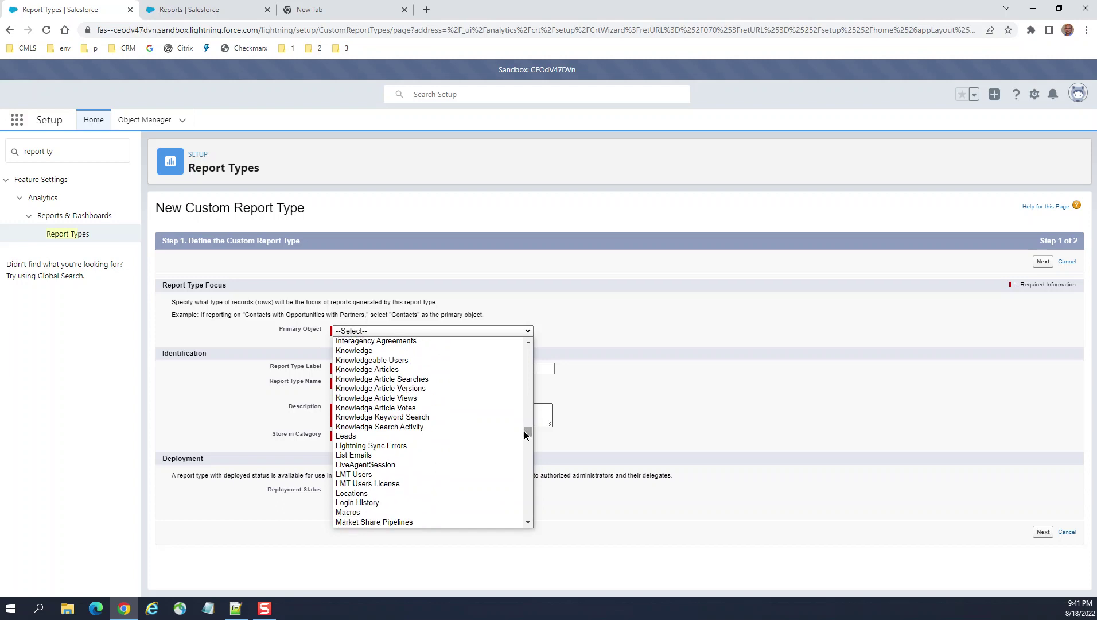
click(406, 435)
Label the report type "Leads with Opportunities" and let its report type name fill in from the label.
click(365, 369)
text(Lea)
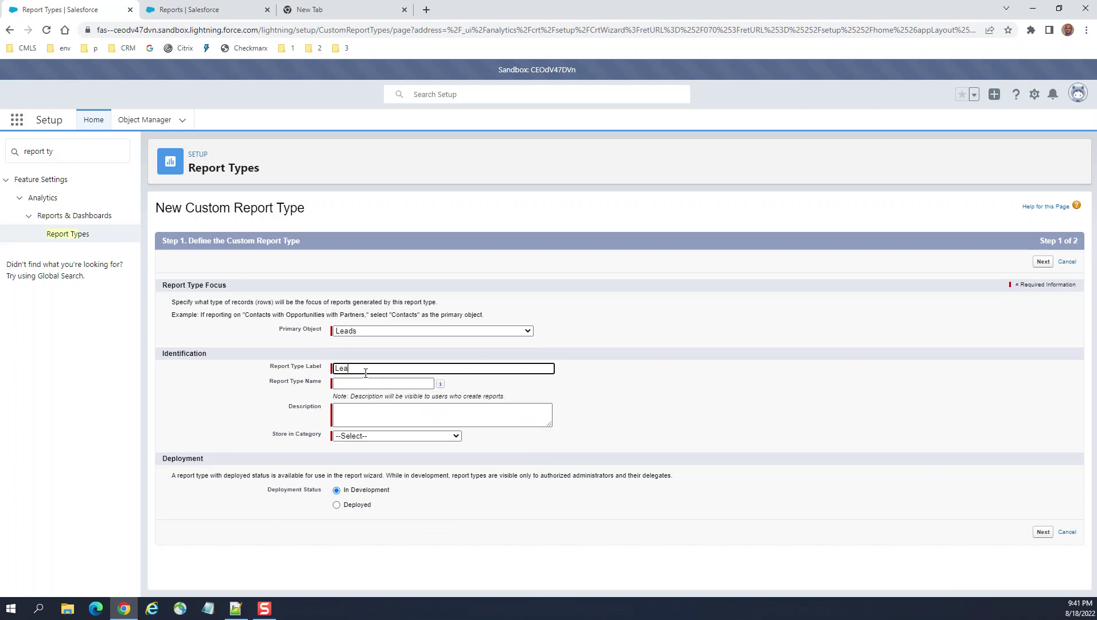
text(ds with Opportunities)
click(433, 382)
Copy the report type label "Leads with Opportunities" into the description.
click(389, 413)
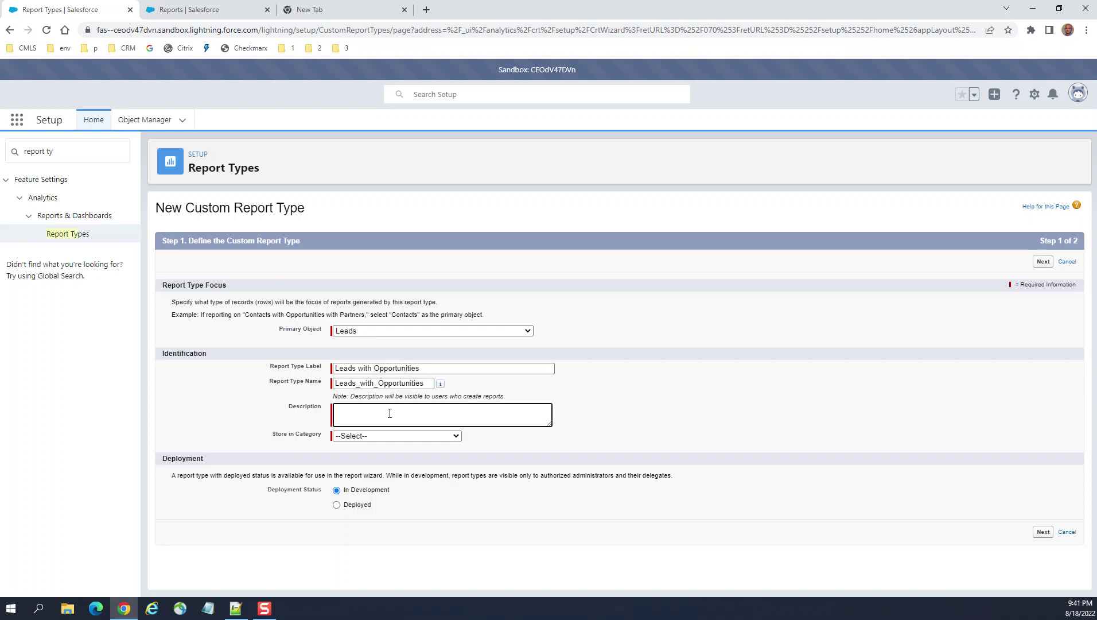
drag(428, 368, 291, 368)
key(ctrl+c)
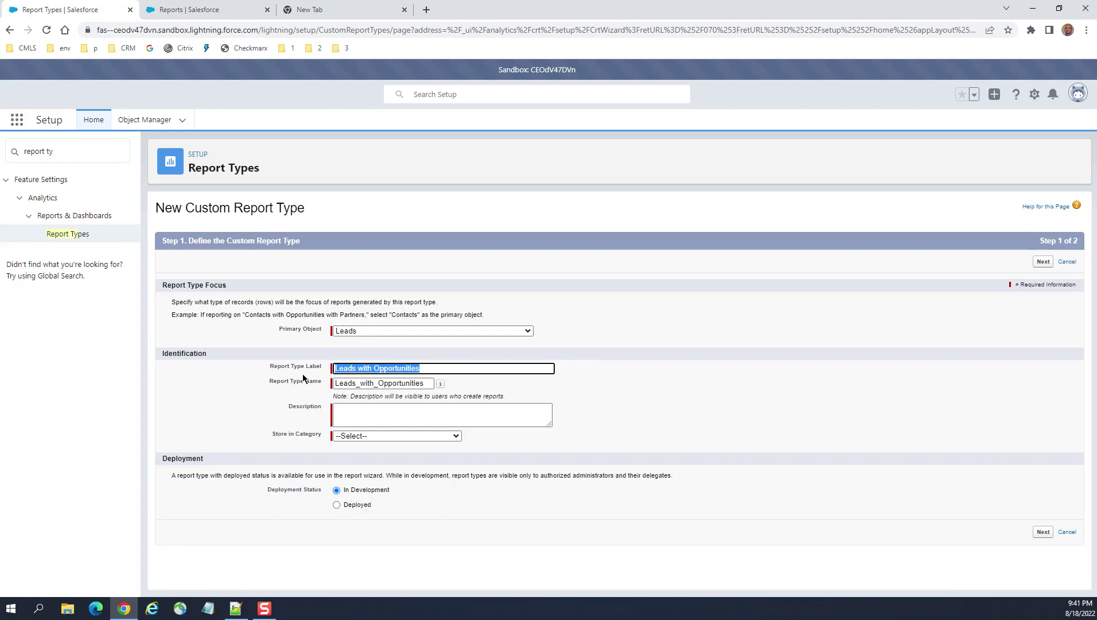
click(385, 418)
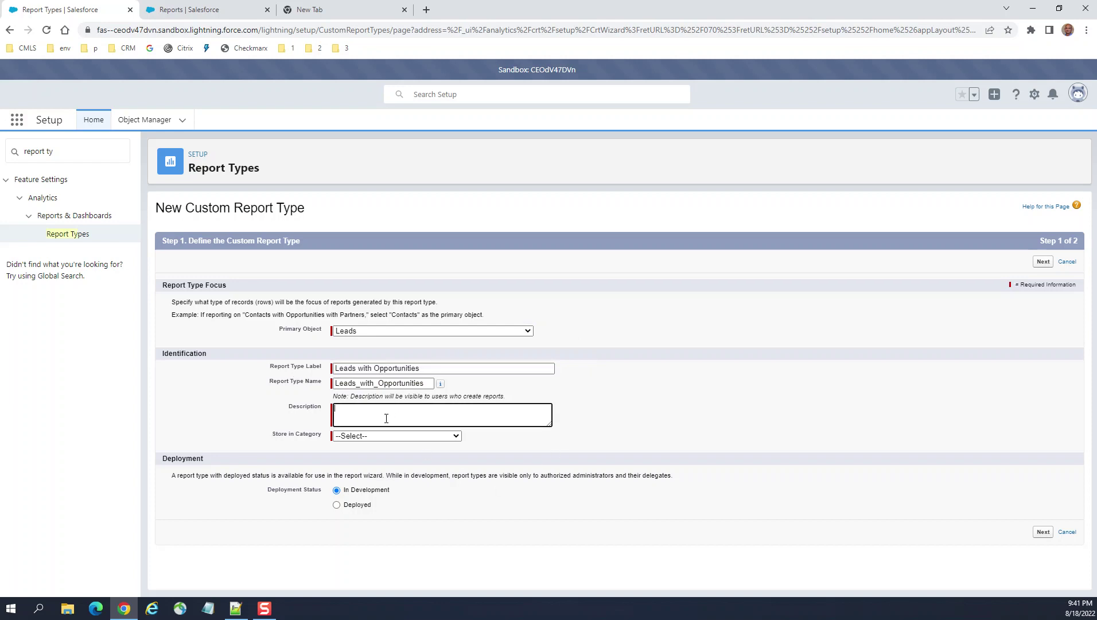
key(ctrl+v)
Store the report type in the Opportunities category with Deployed status and proceed to defining its record set.
click(382, 438)
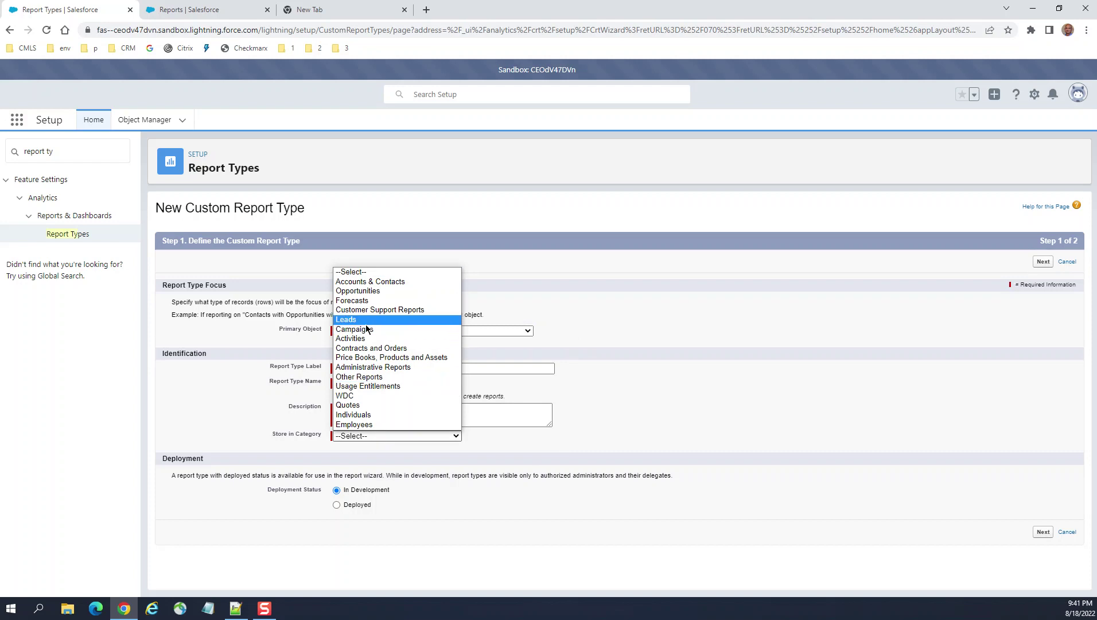
click(382, 292)
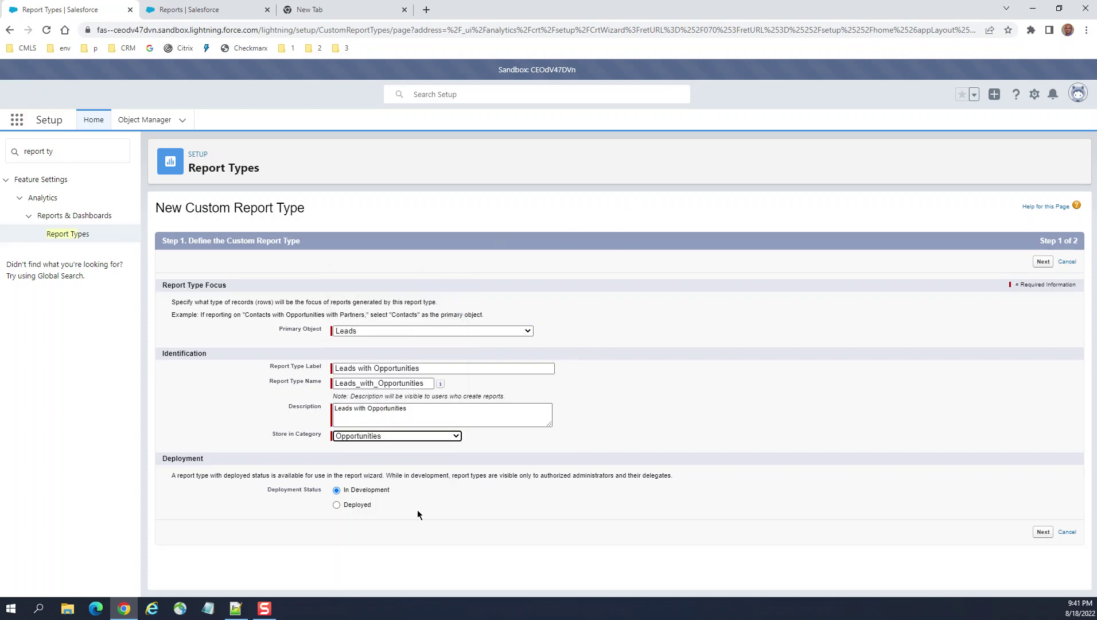
click(337, 503)
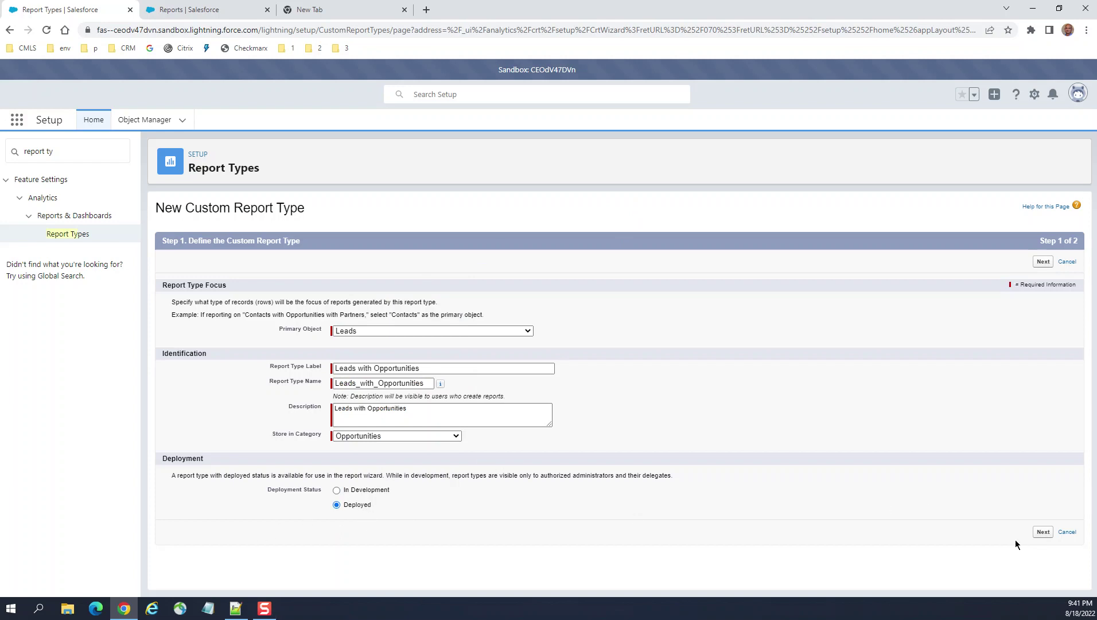
click(1042, 532)
click(1042, 532)
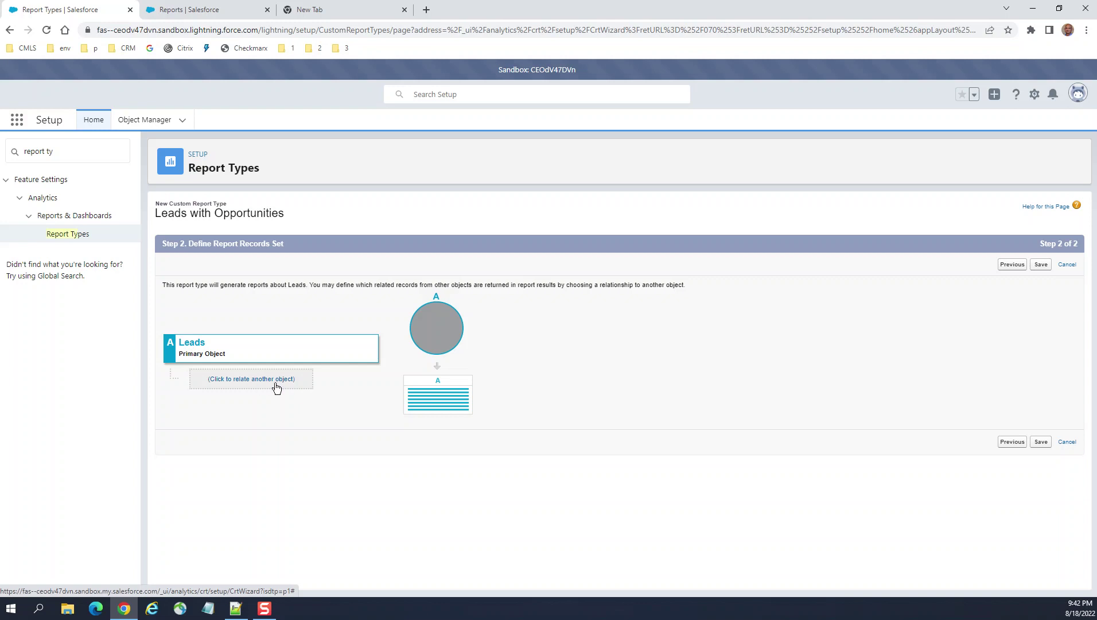
click(276, 388)
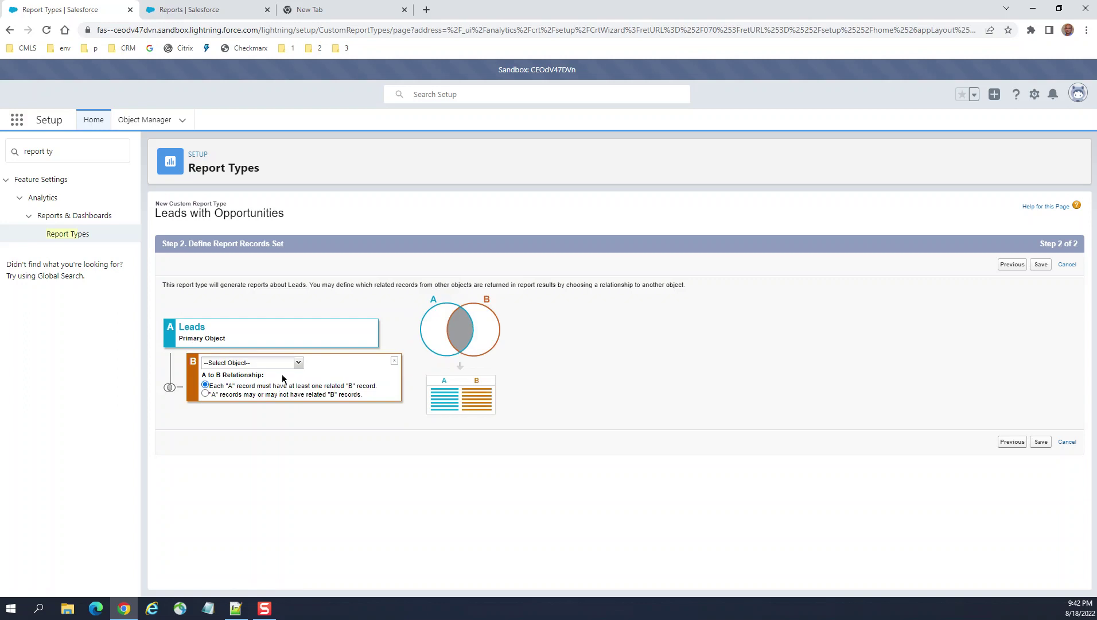
click(298, 362)
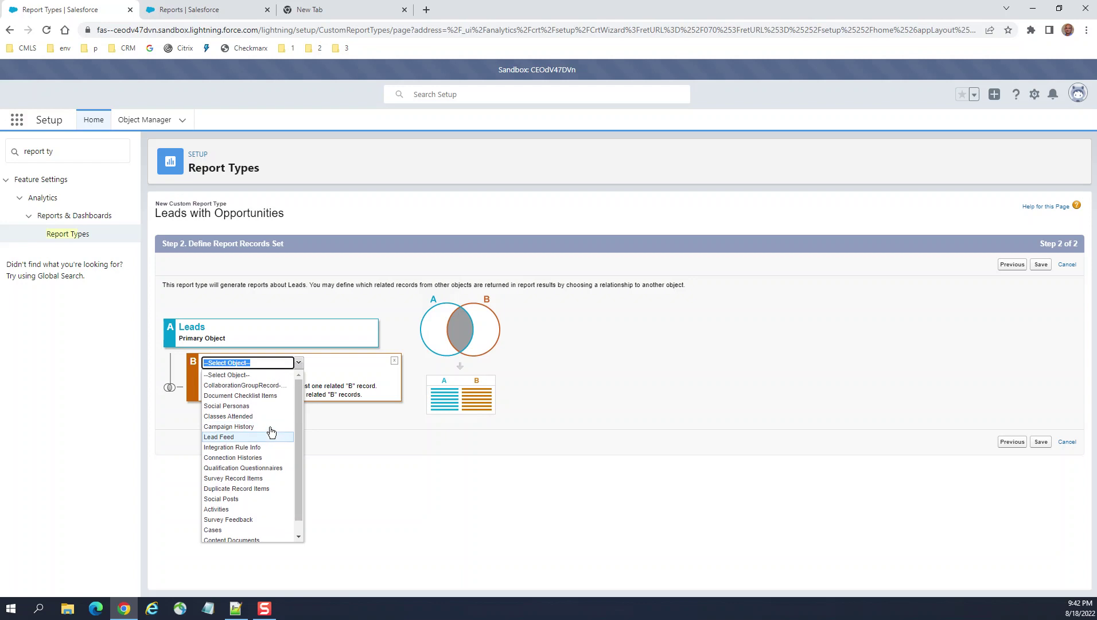
click(297, 364)
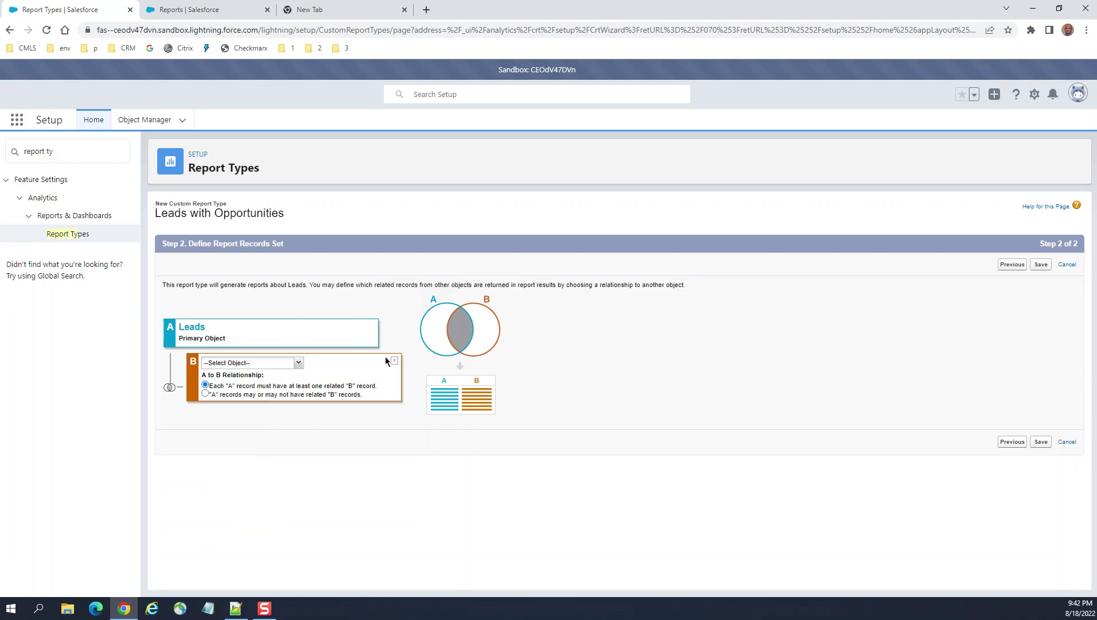
click(394, 362)
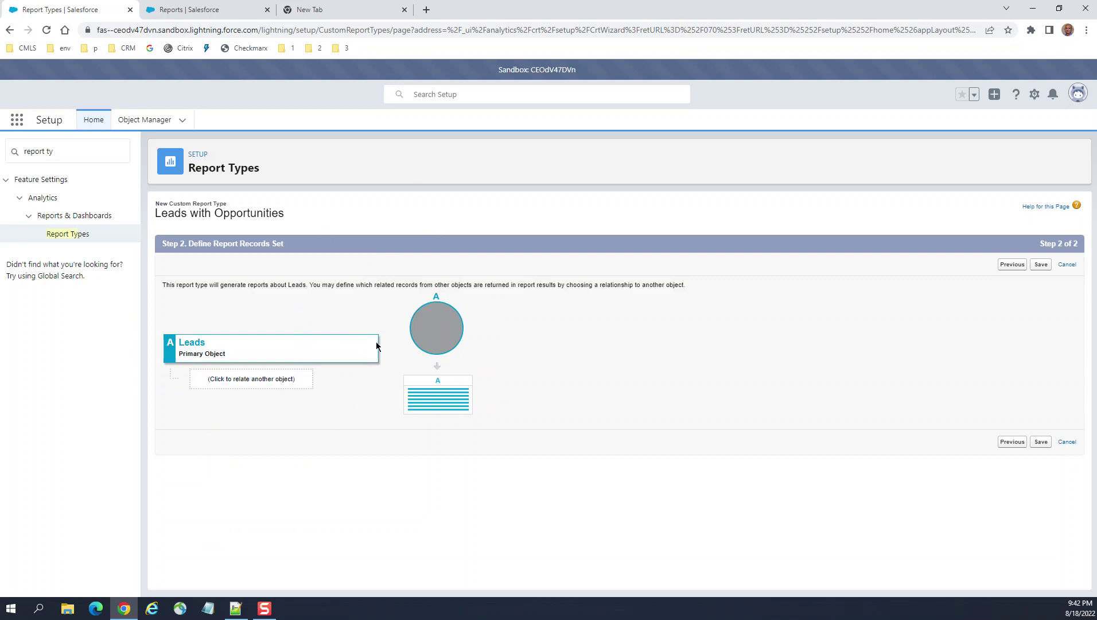
Save the report type with Leads as its only object, and open the Converted Opportunity lookup fields from its field layout.
click(1041, 443)
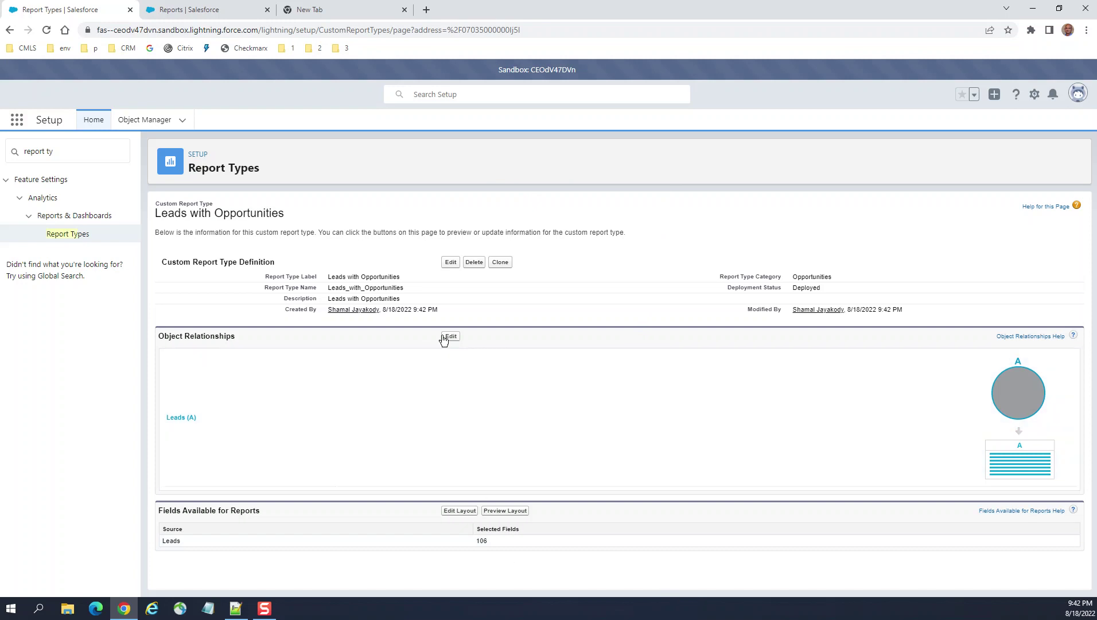
click(461, 514)
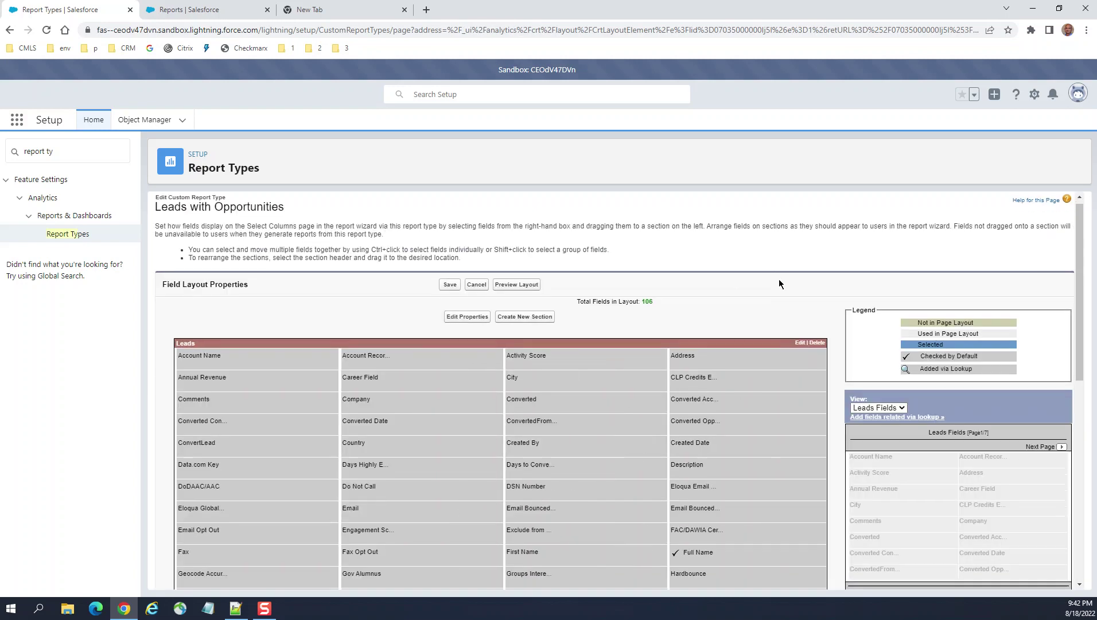
scroll(779, 284, down, 2)
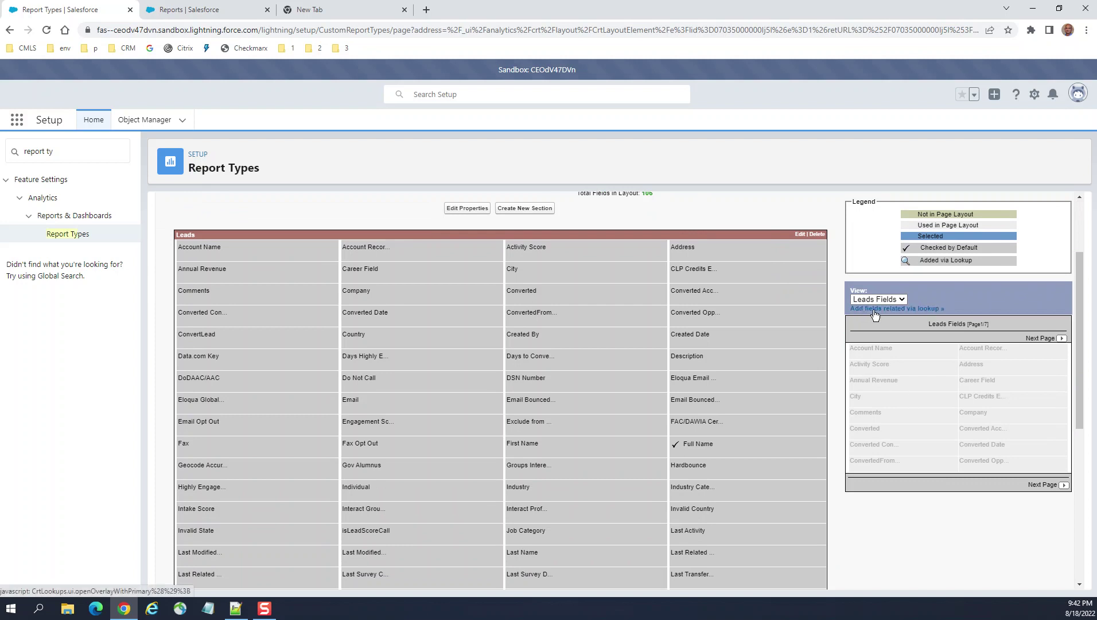
click(928, 310)
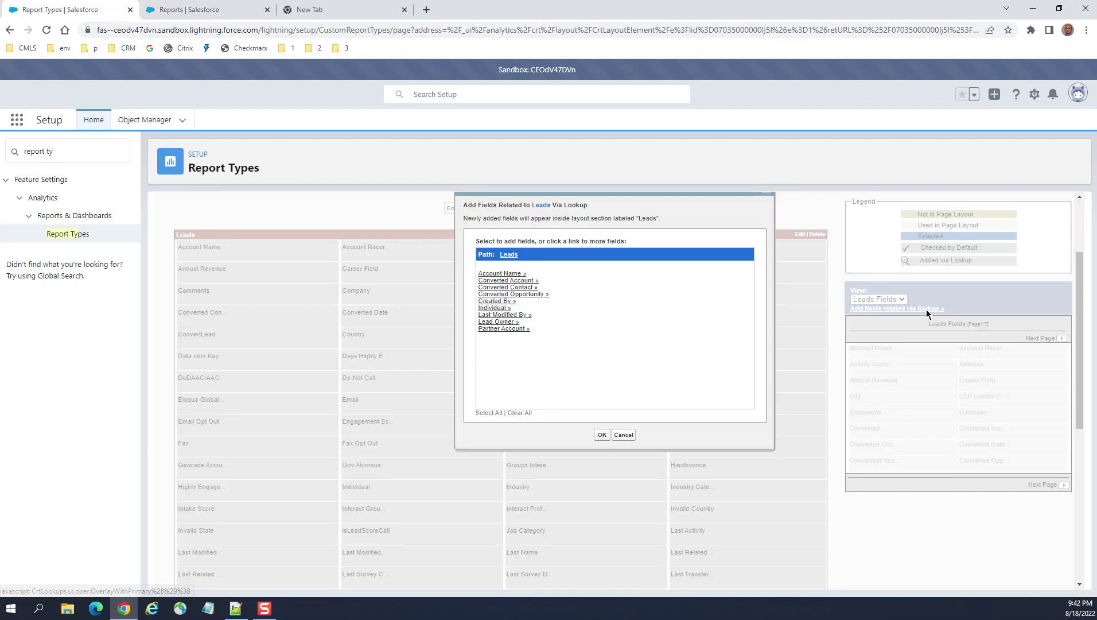
click(533, 295)
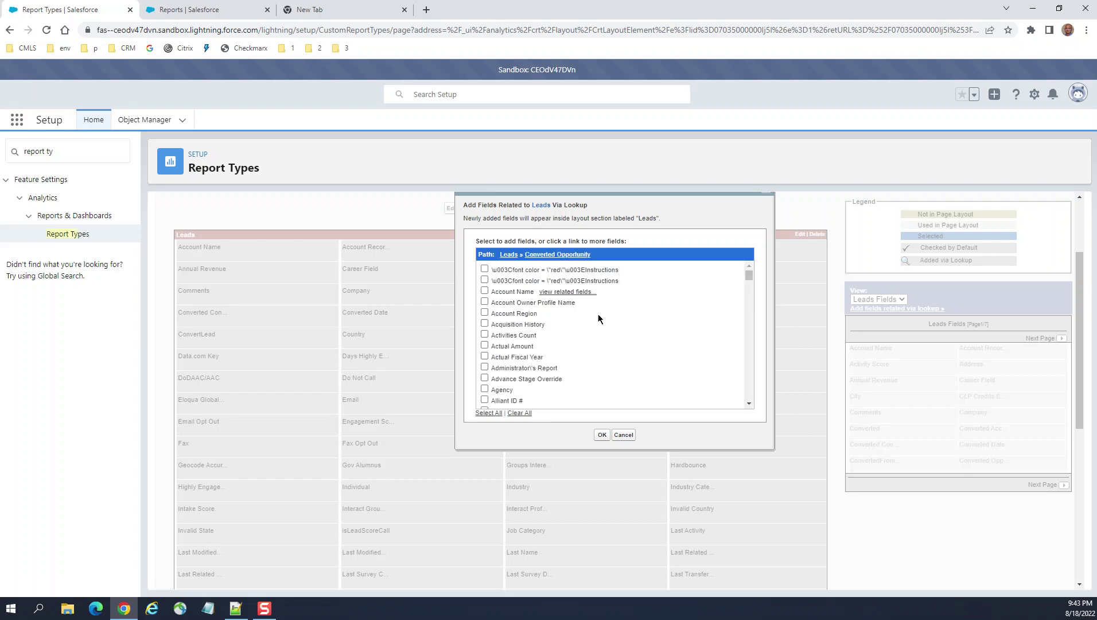
Select the Opportunity ID and Opportunity Name fields of Converted Opportunity for the layout.
scroll(598, 330, down, 2)
scroll(598, 329, down, 10)
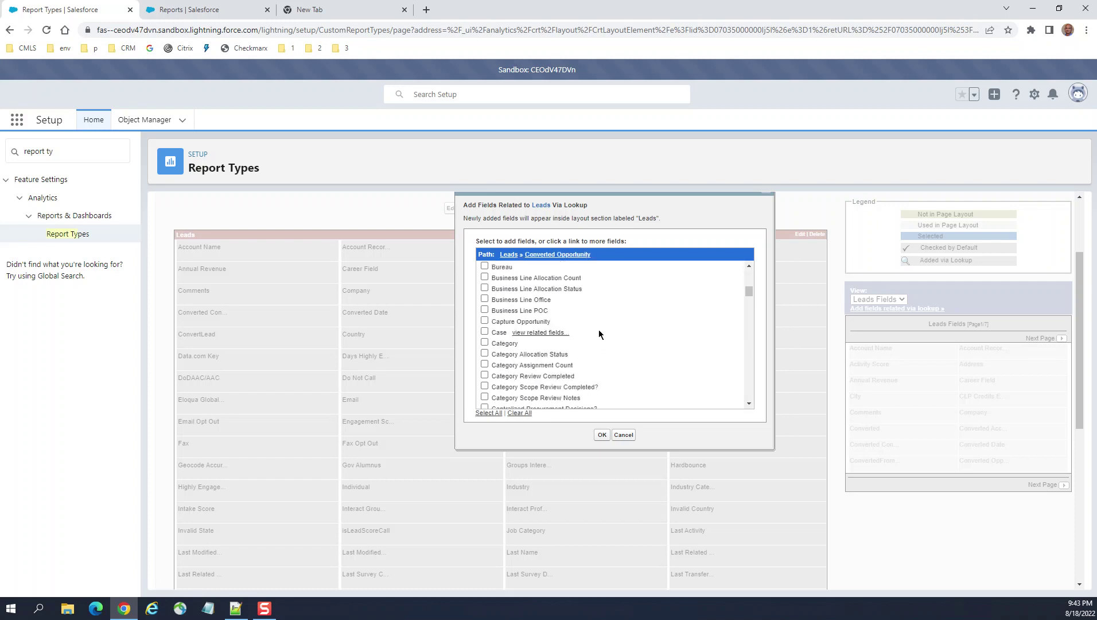
drag(746, 301, 744, 323)
scroll(698, 336, down, 4)
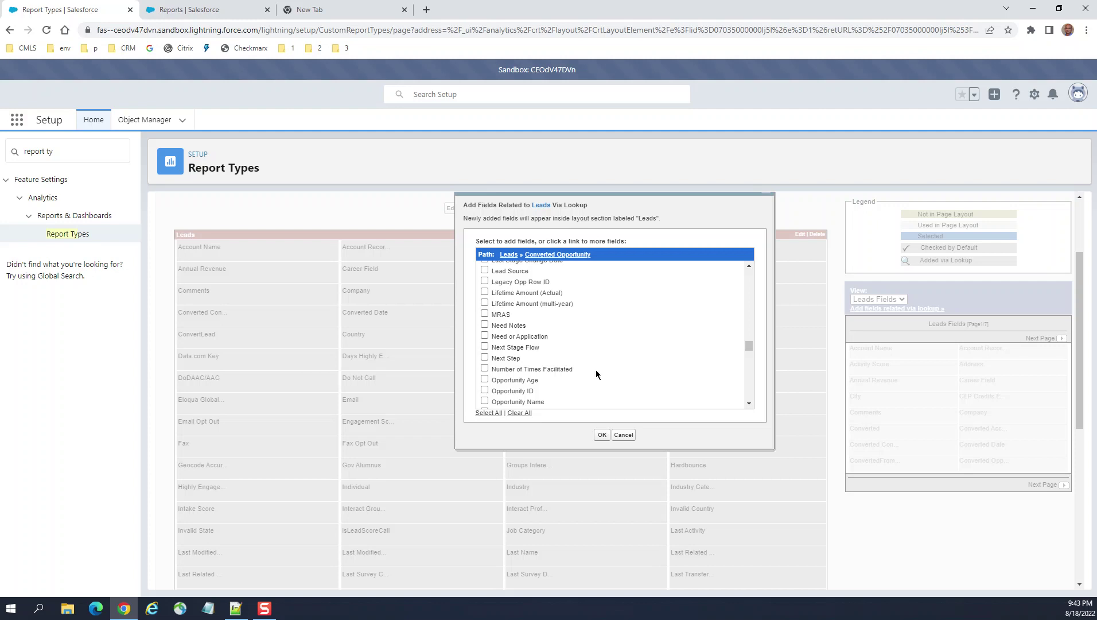
click(484, 390)
scroll(641, 351, down, 1)
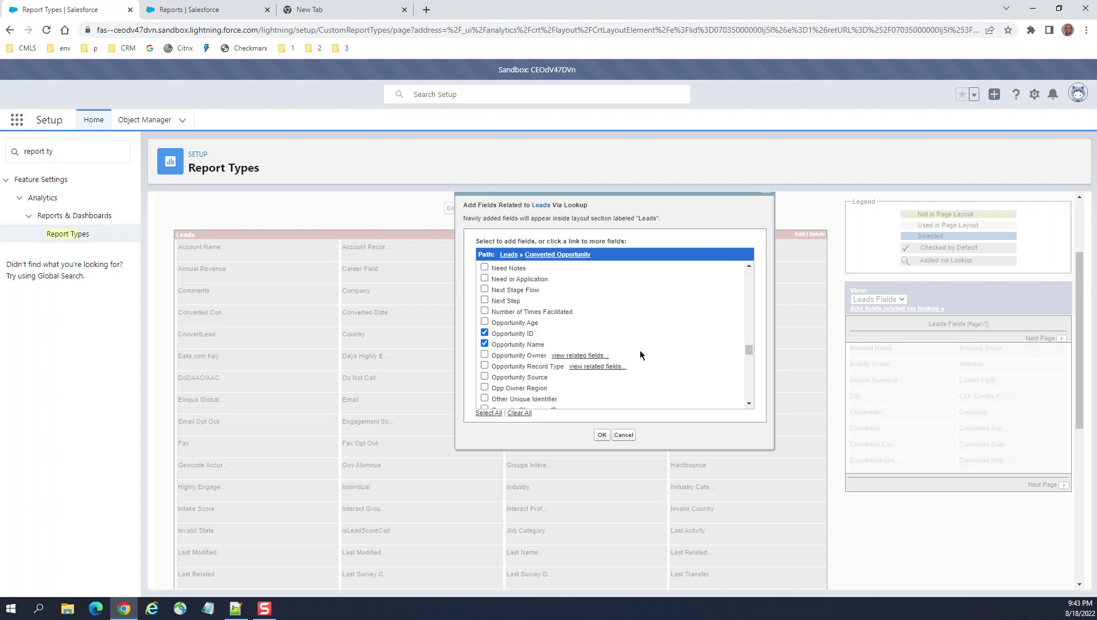
Select the Stage and Status fields of Converted Opportunity as well.
scroll(640, 351, down, 1)
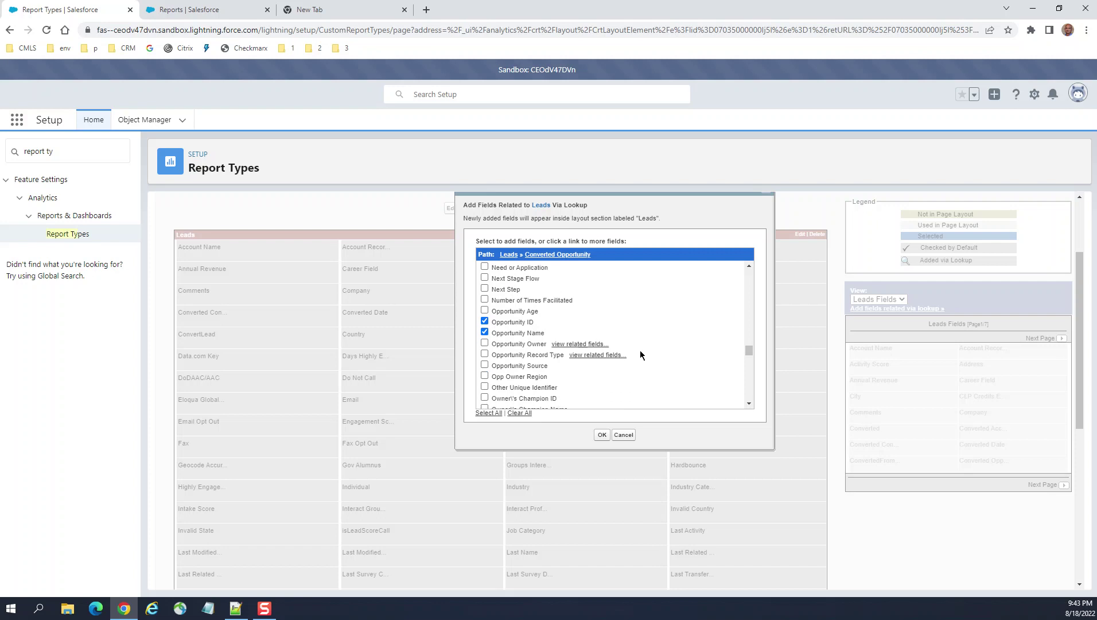
scroll(656, 347, up, 1)
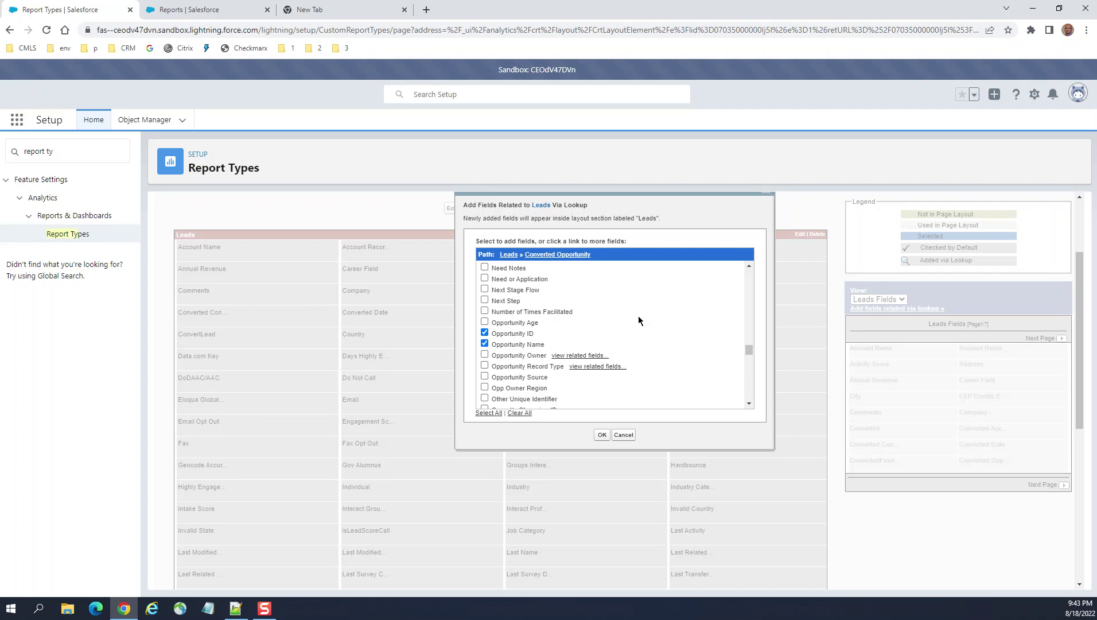
scroll(639, 319, down, 1)
scroll(639, 320, down, 2)
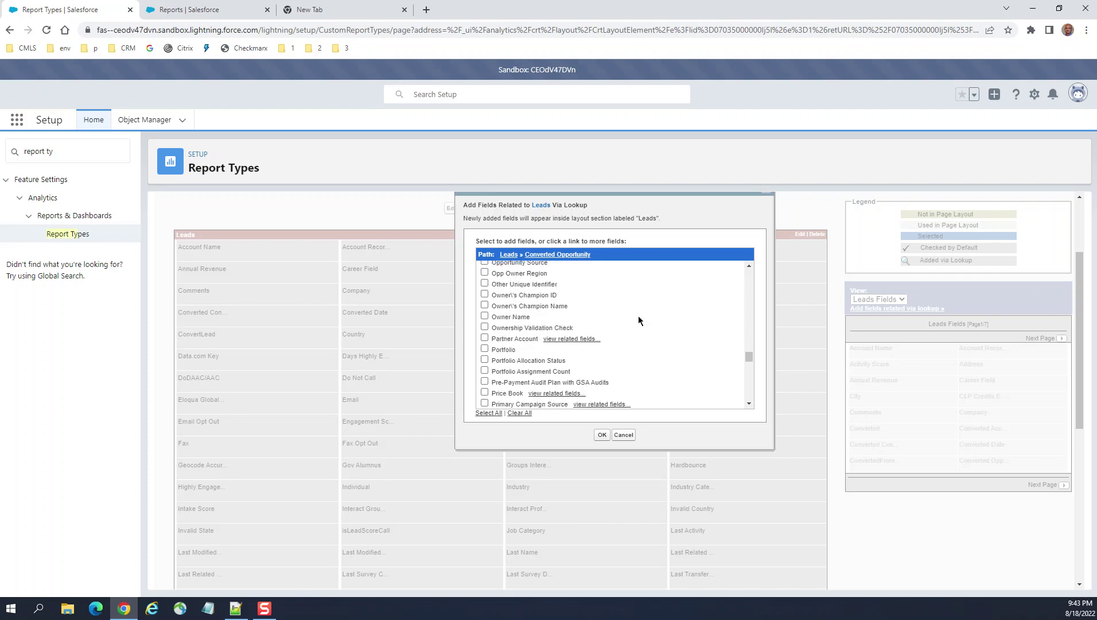
scroll(640, 319, down, 3)
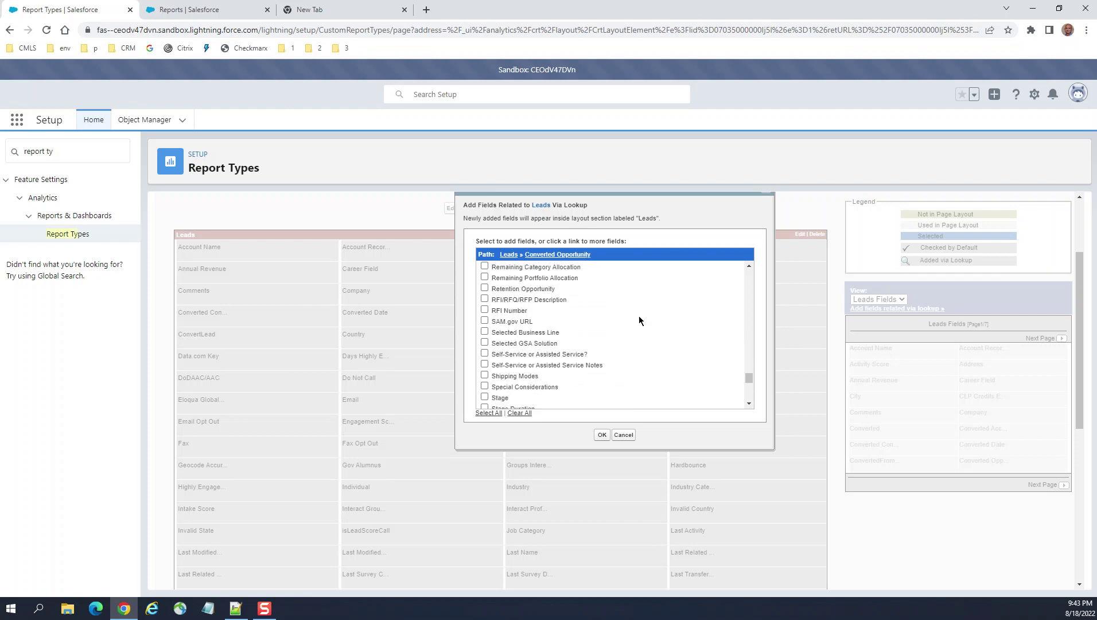
click(484, 397)
scroll(617, 358, down, 2)
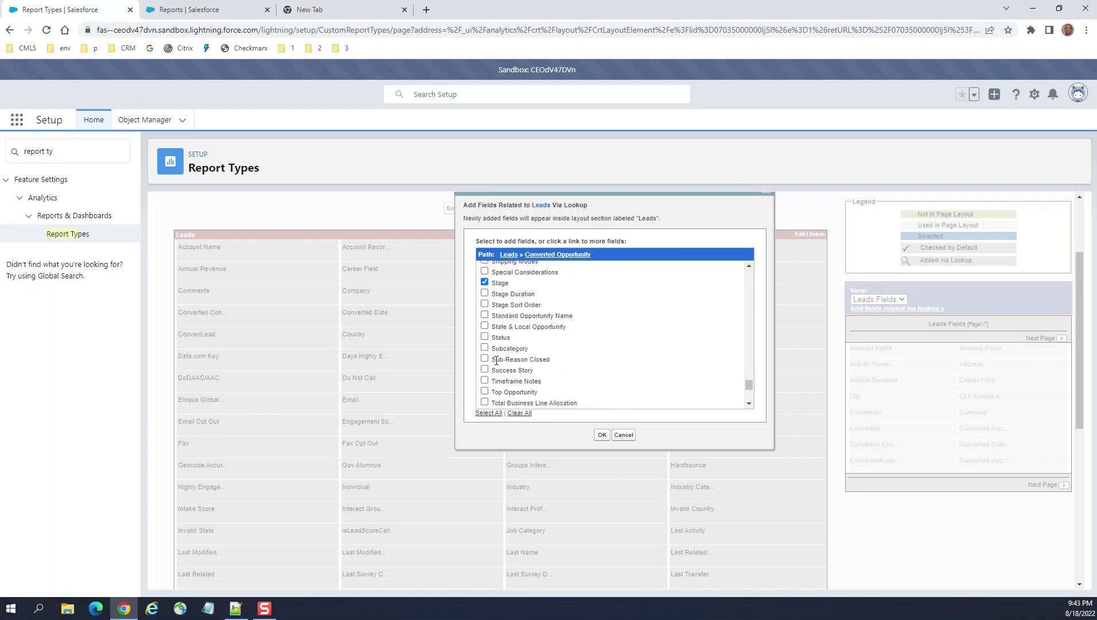
click(484, 336)
Confirm adding the selected Converted Opportunity lookup fields to the Leads section of the layout.
scroll(644, 324, up, 4)
scroll(648, 326, up, 20)
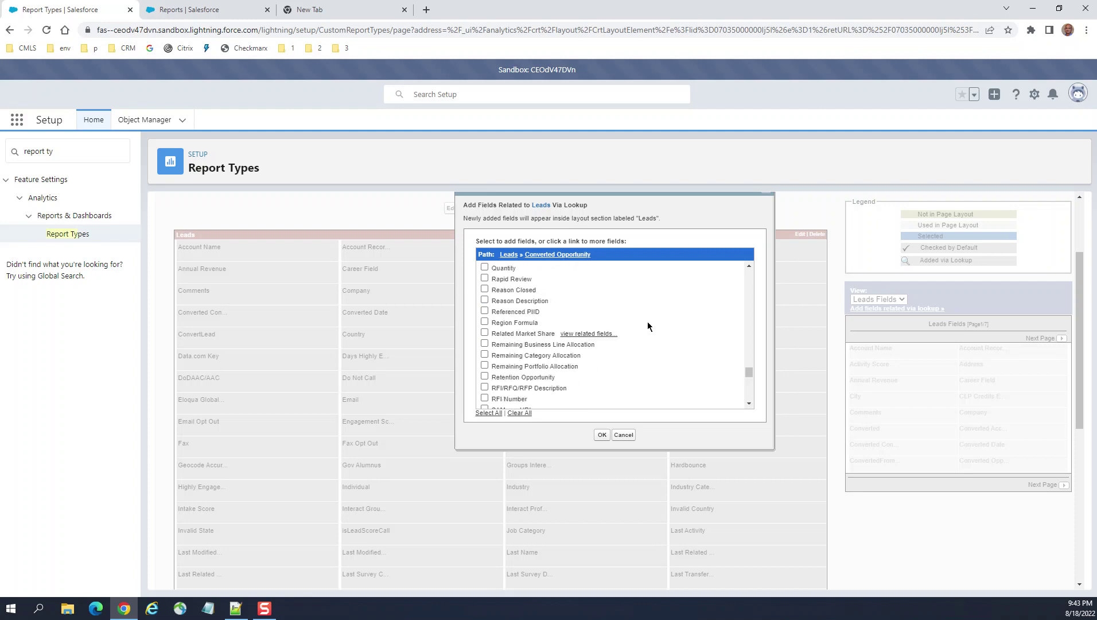
scroll(647, 321, up, 6)
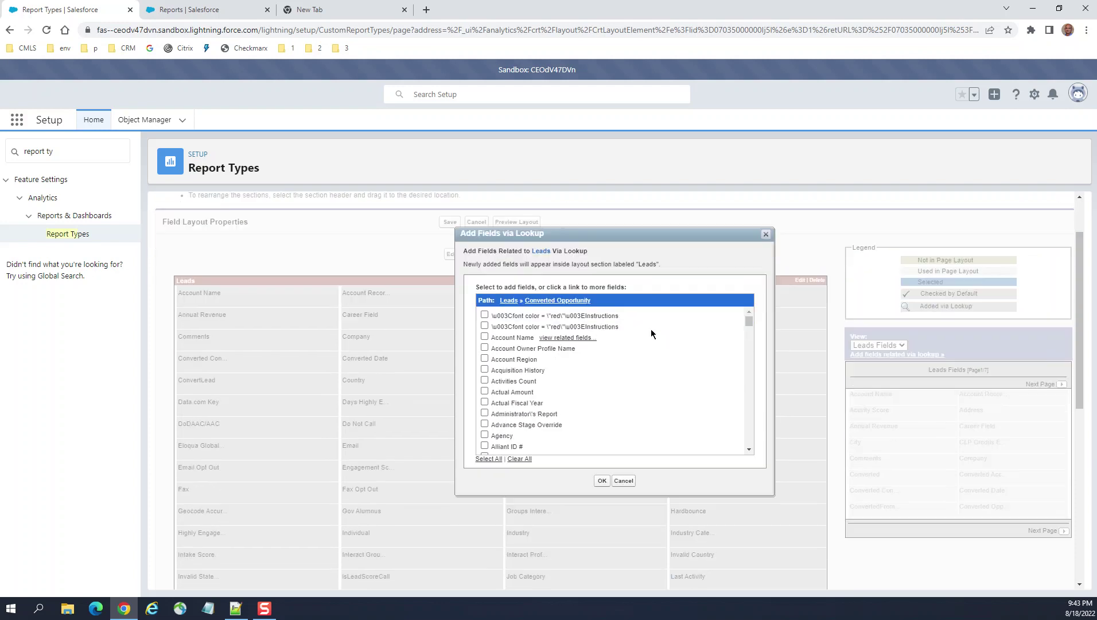
scroll(596, 366, down, 2)
click(601, 378)
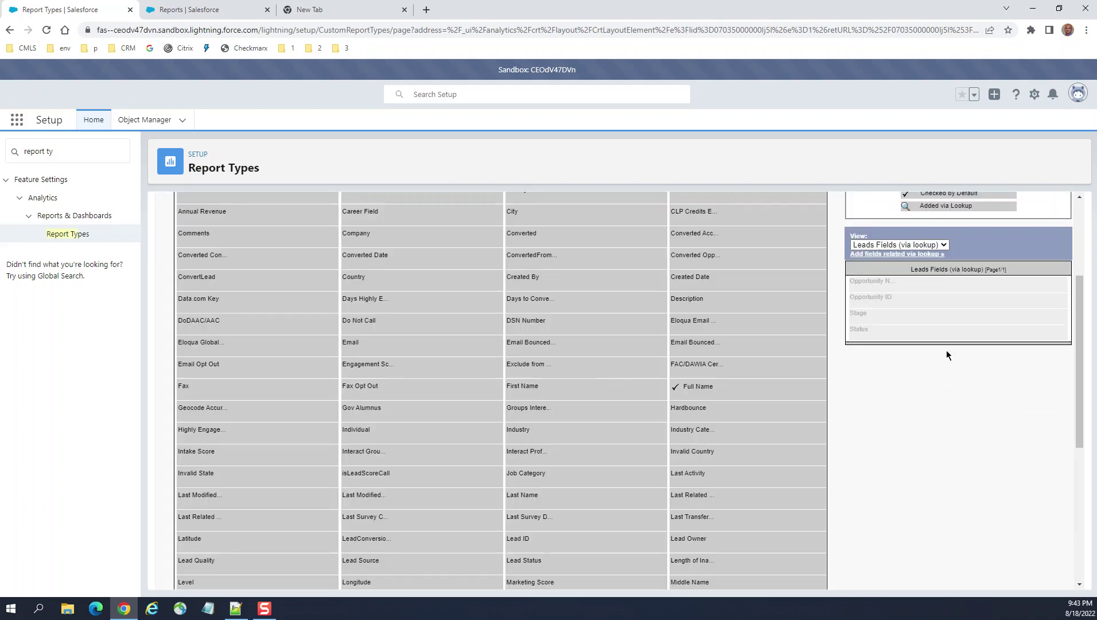
scroll(588, 301, up, 3)
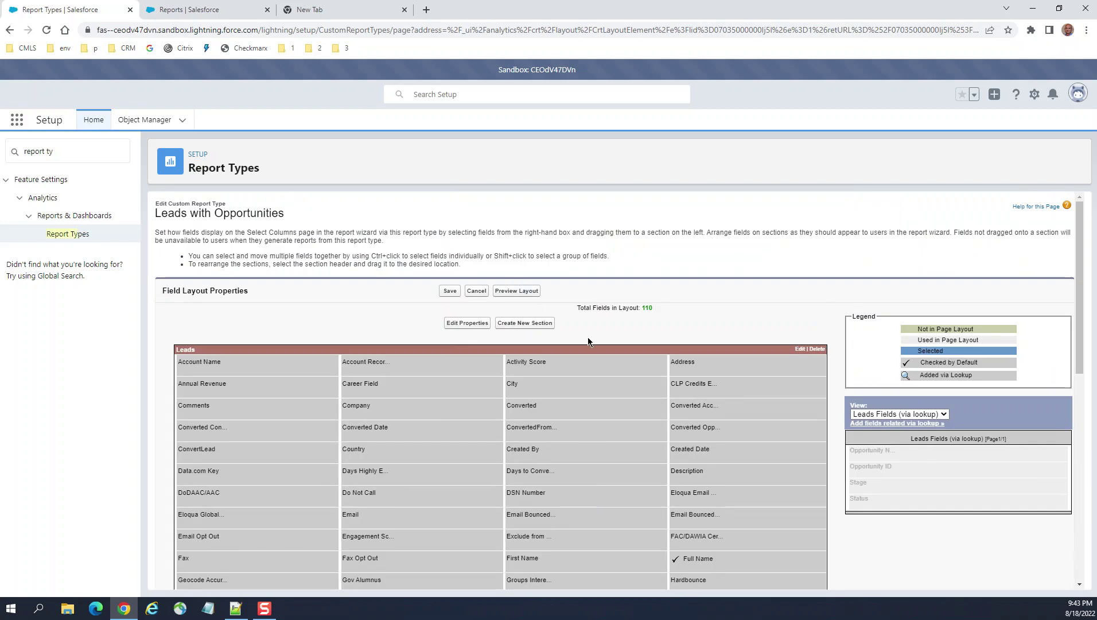
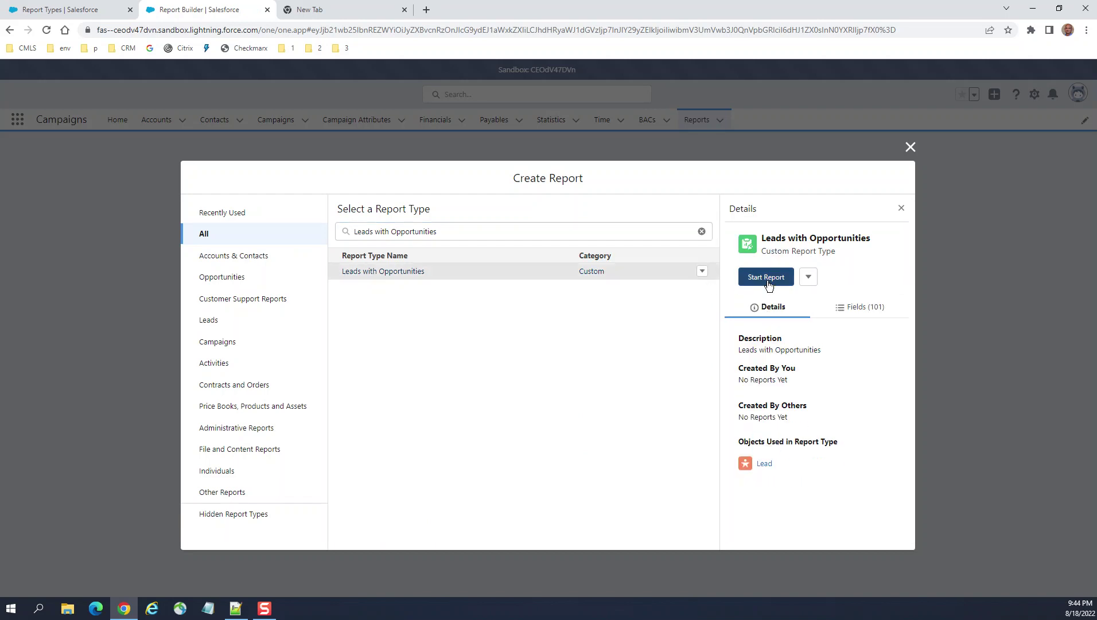
Start a report from the Leads with Opportunities report type and set its Show Me filter to All leads.
click(808, 277)
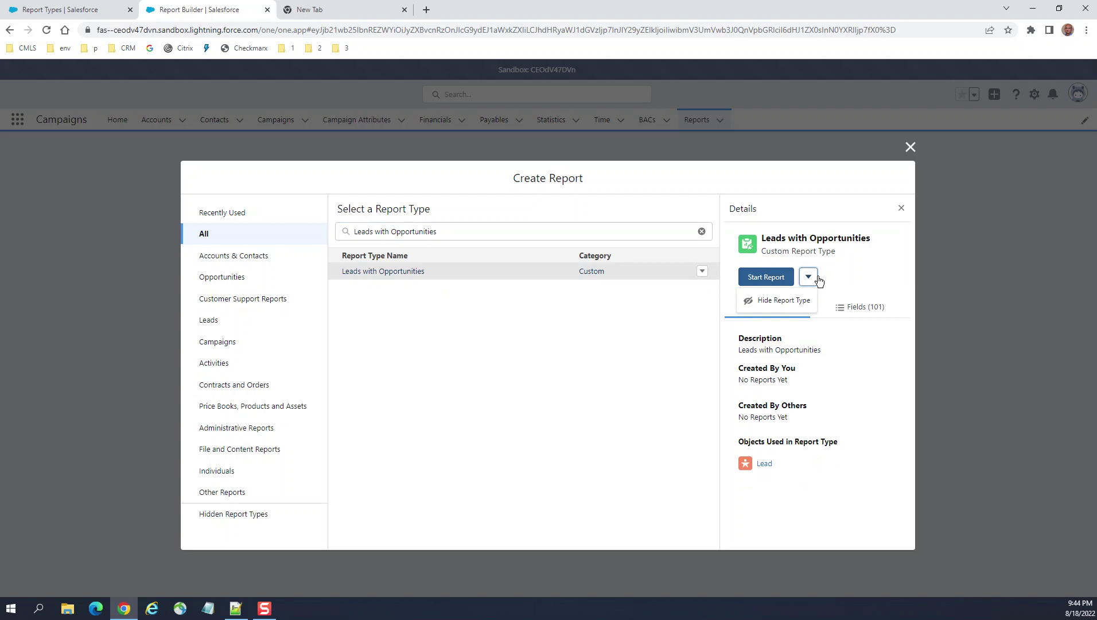
click(742, 277)
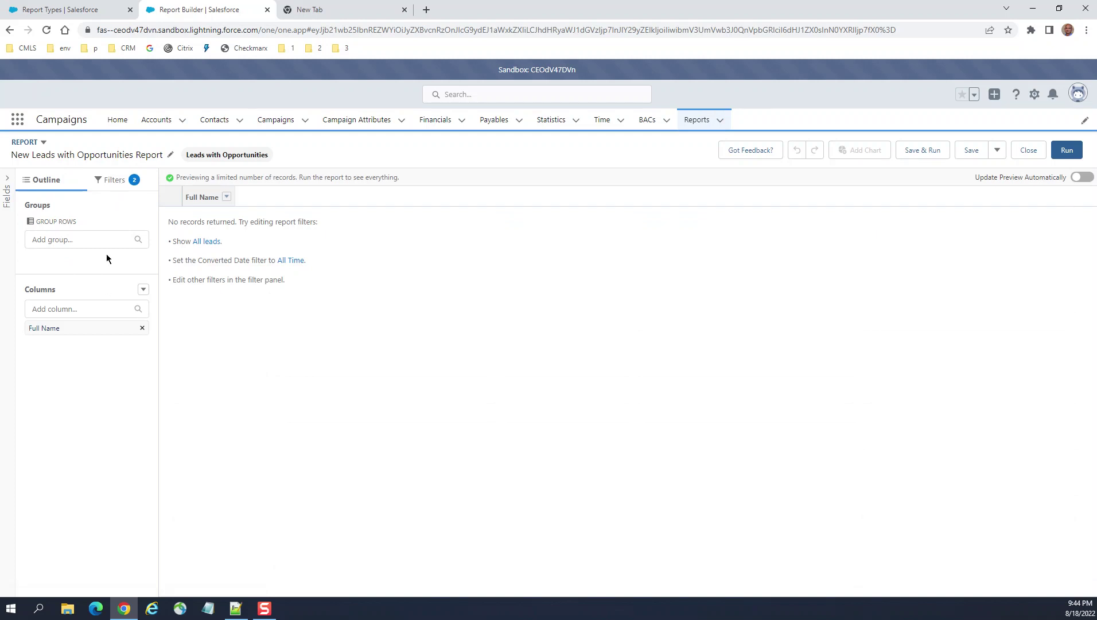
click(113, 184)
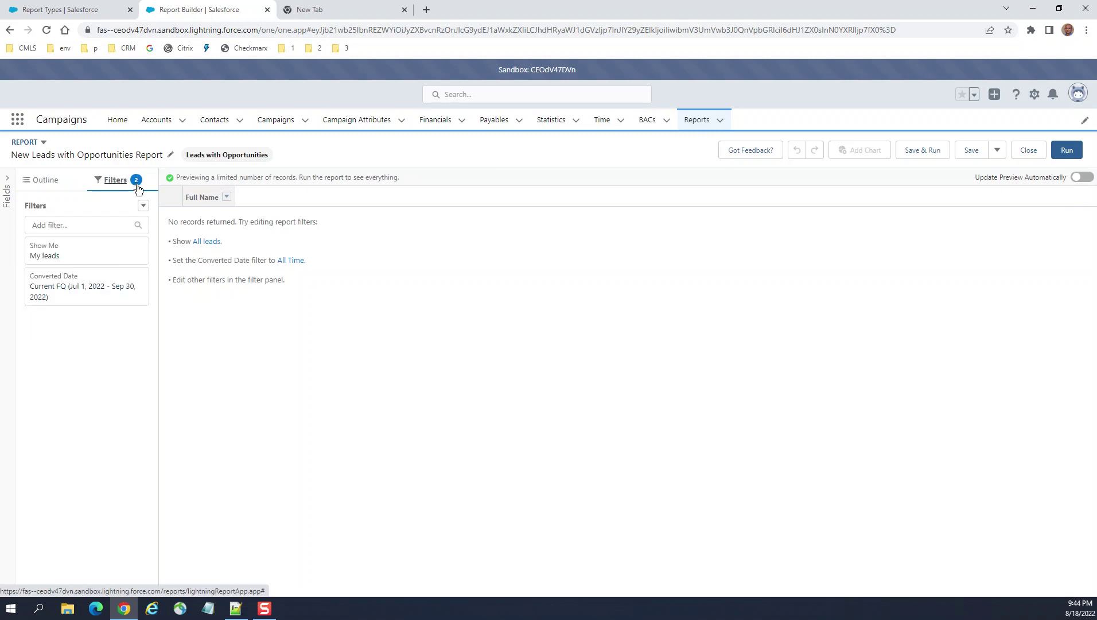
click(60, 250)
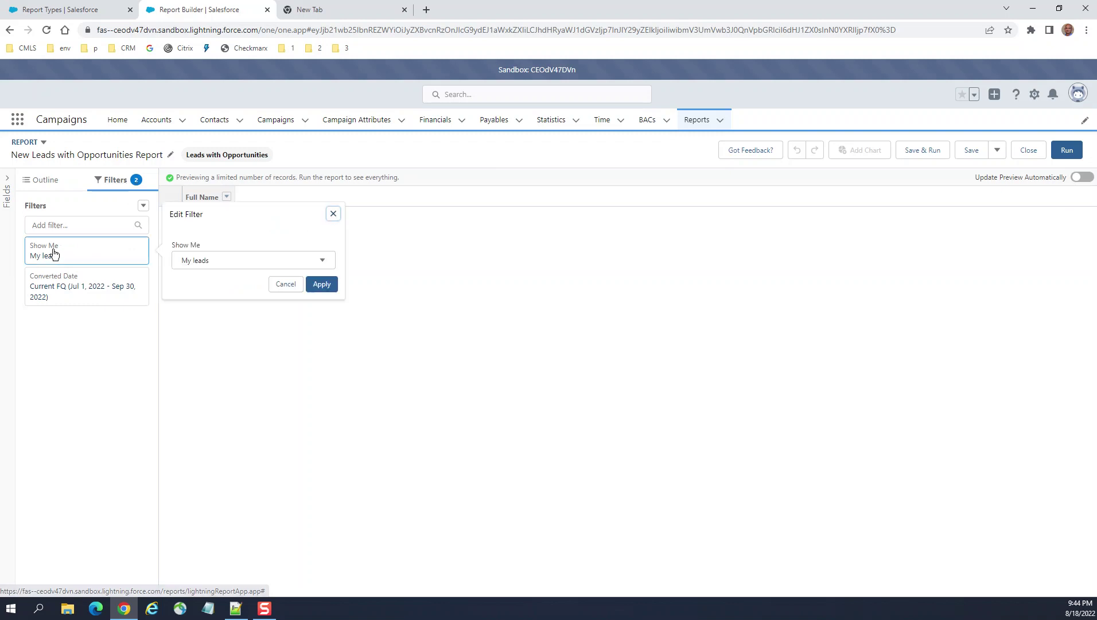
click(234, 265)
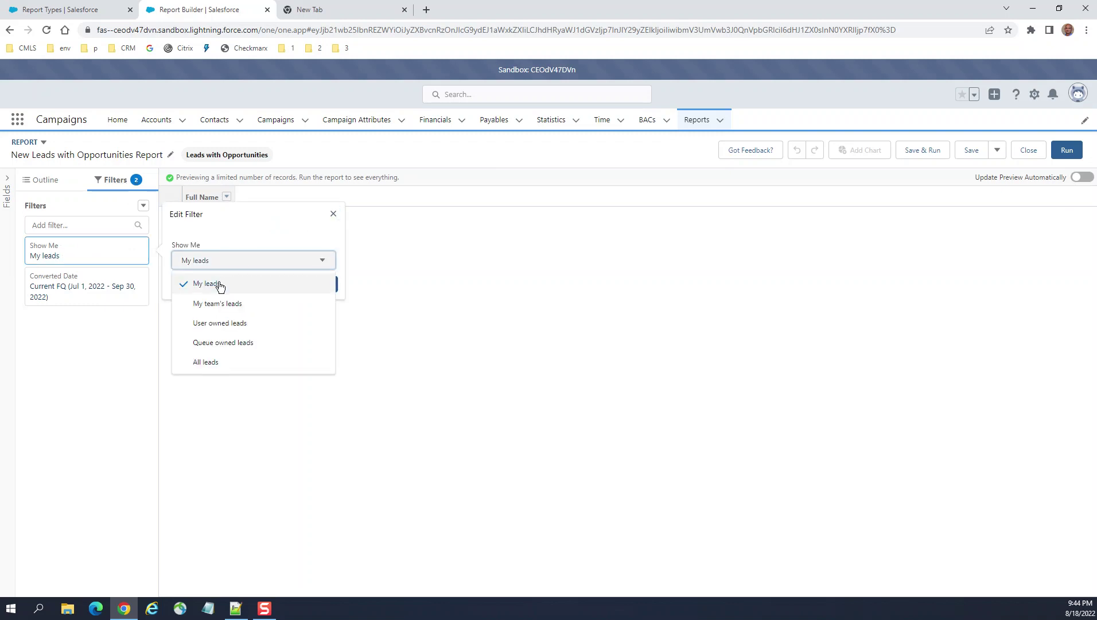
click(224, 356)
click(325, 287)
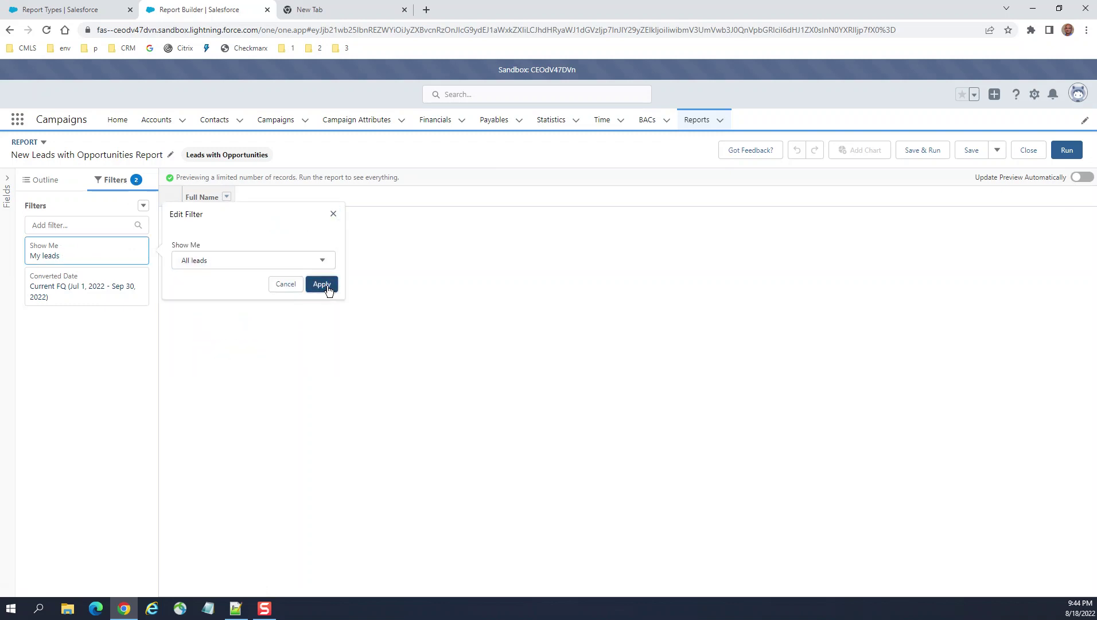
Set the Converted Date filter's range to All Time and refresh the report preview.
click(59, 281)
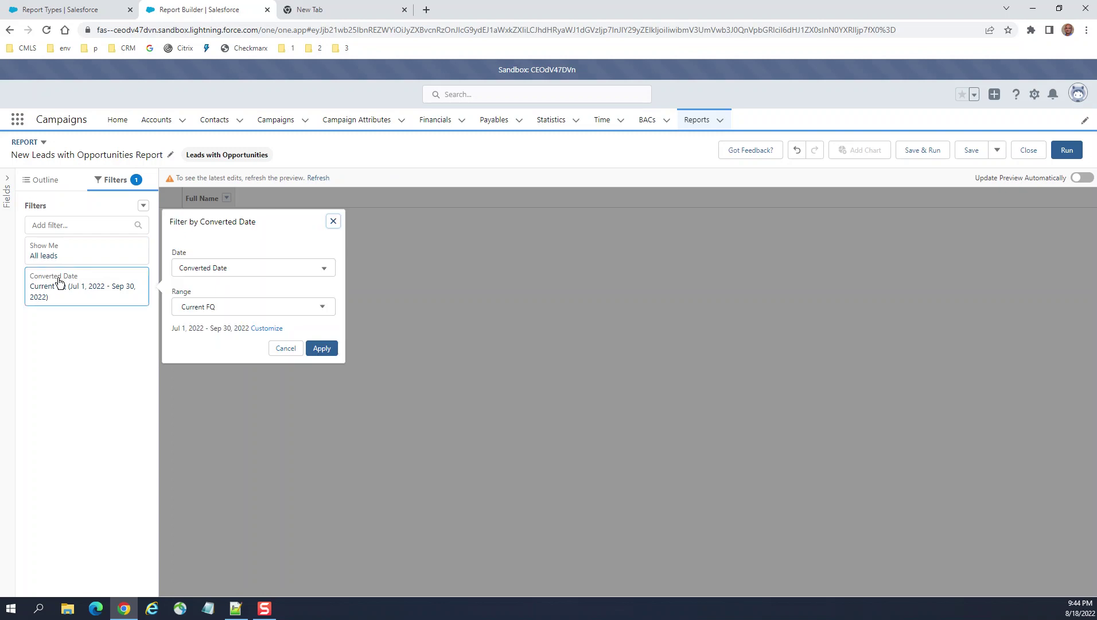
click(207, 312)
click(208, 325)
click(321, 349)
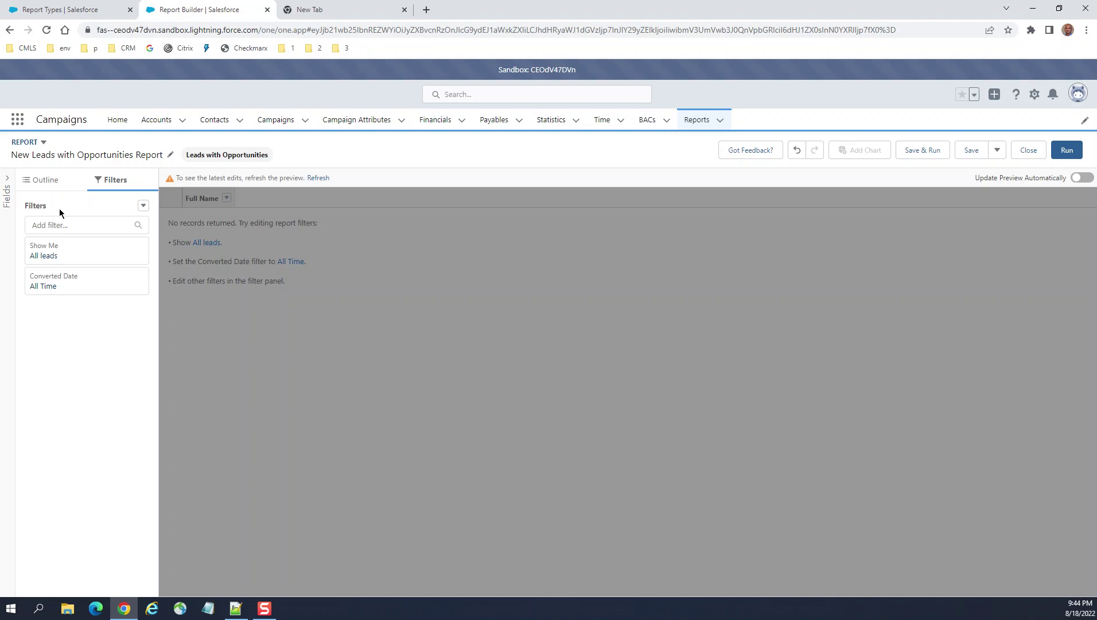
click(319, 177)
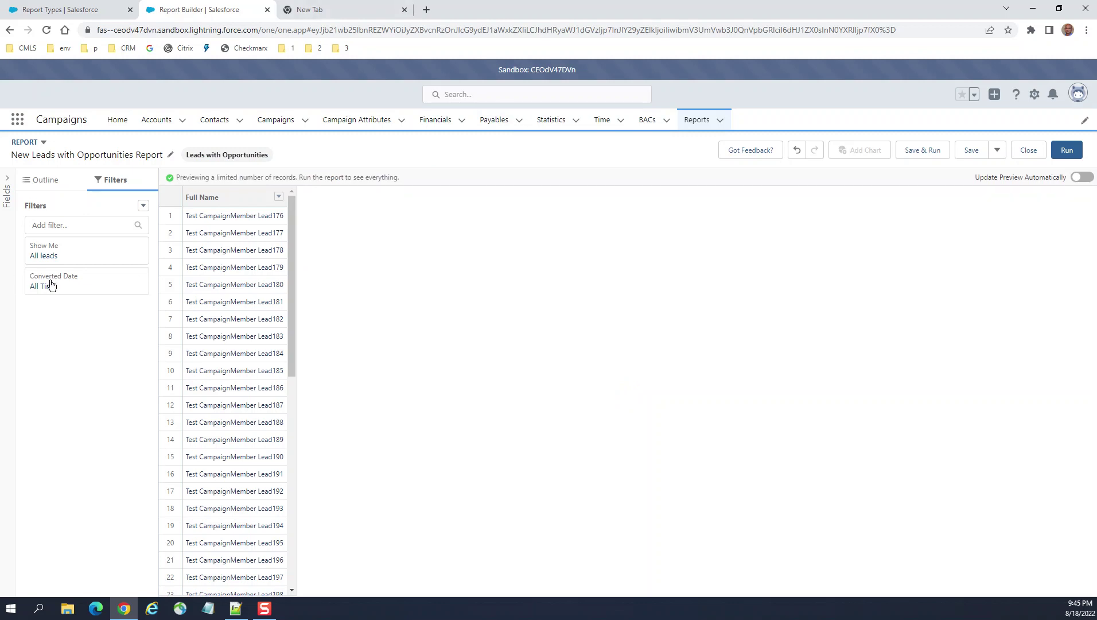
Find the Converted Opportunity: Opportunity Name field, add it as a report column, and refresh the preview.
click(144, 205)
click(423, 231)
click(7, 195)
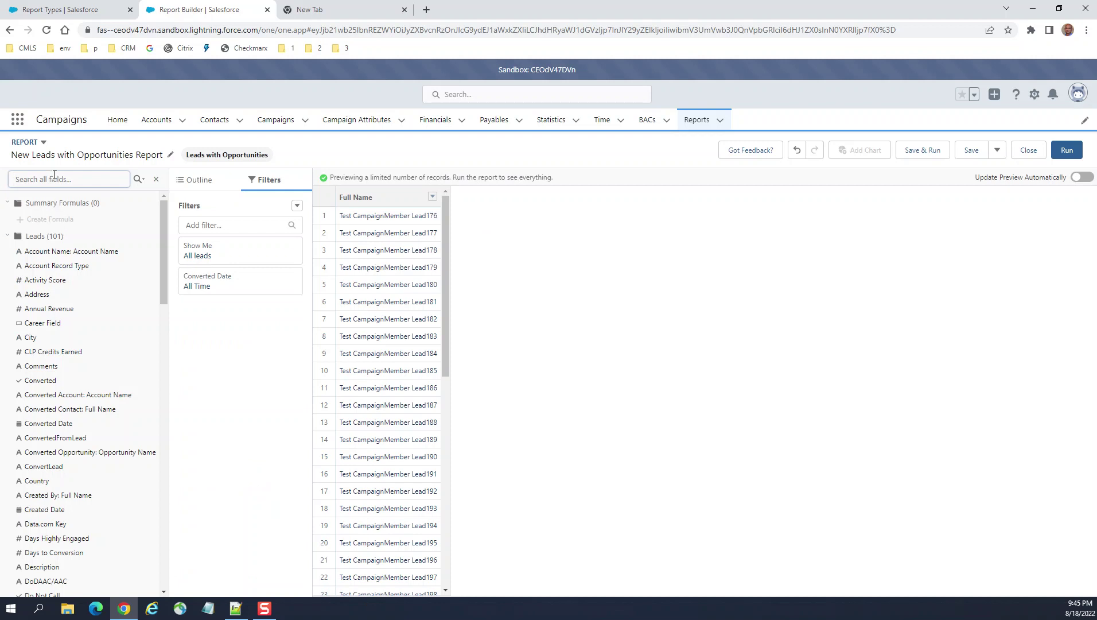
text(Oppo)
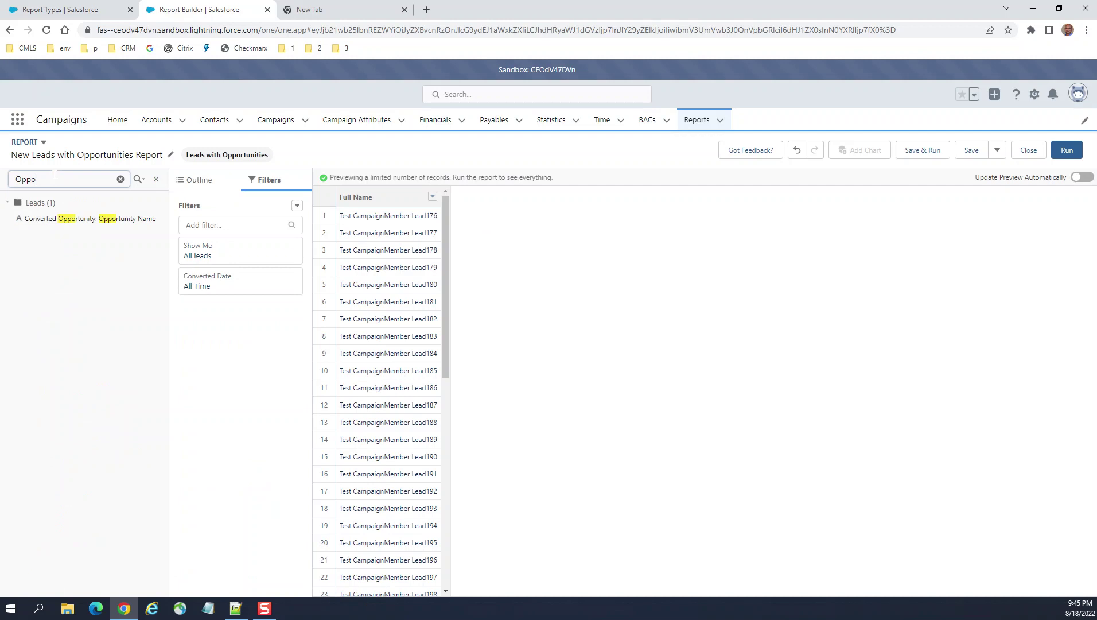
click(67, 222)
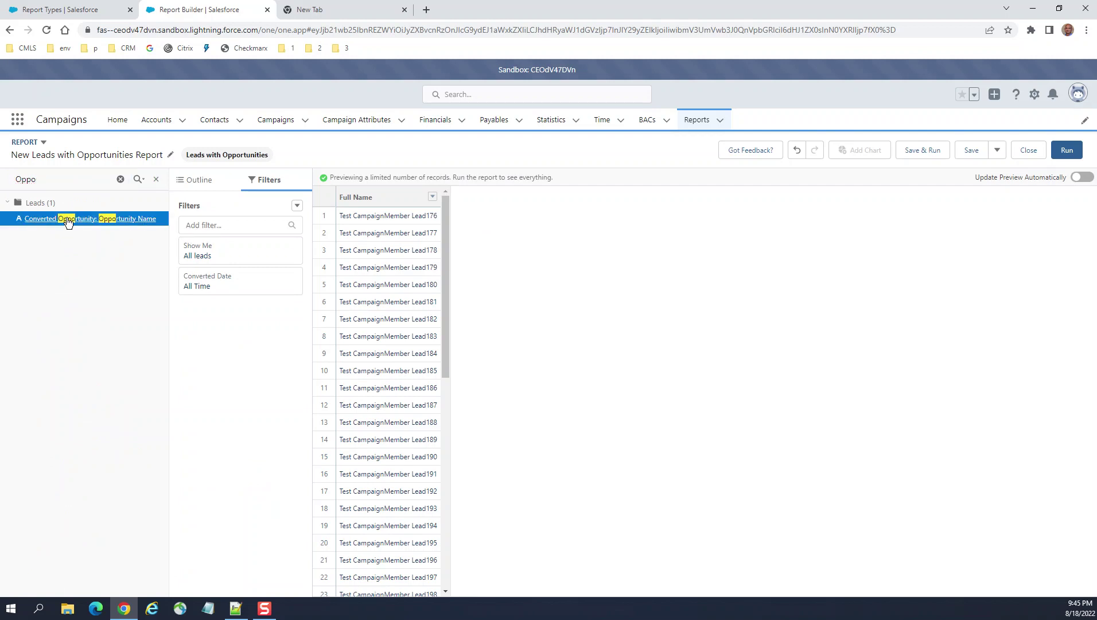
double_click(38, 225)
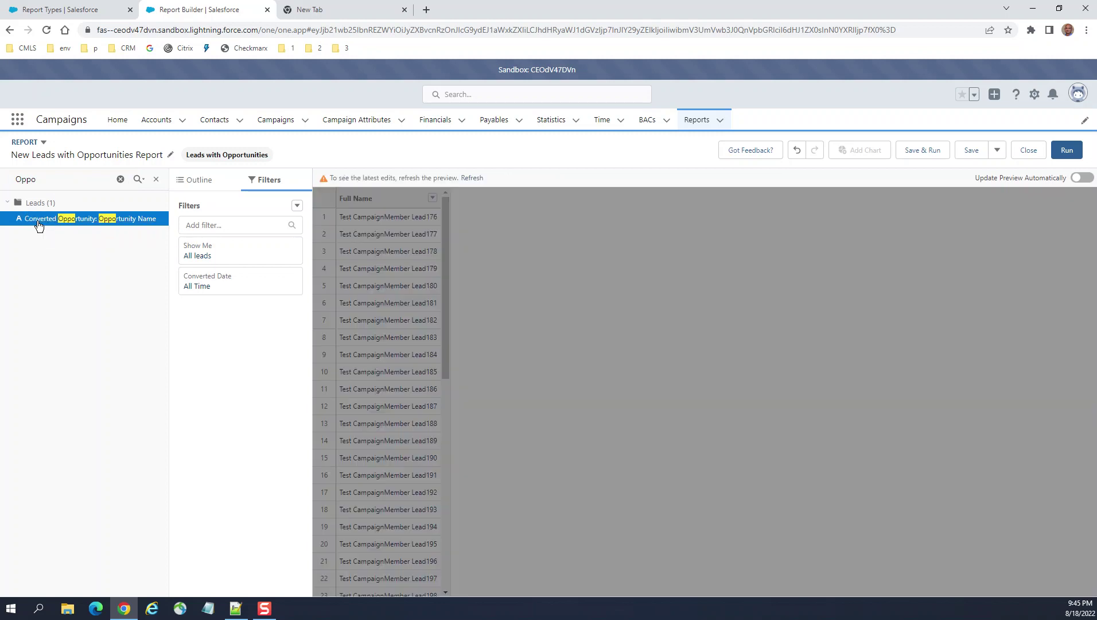
click(472, 179)
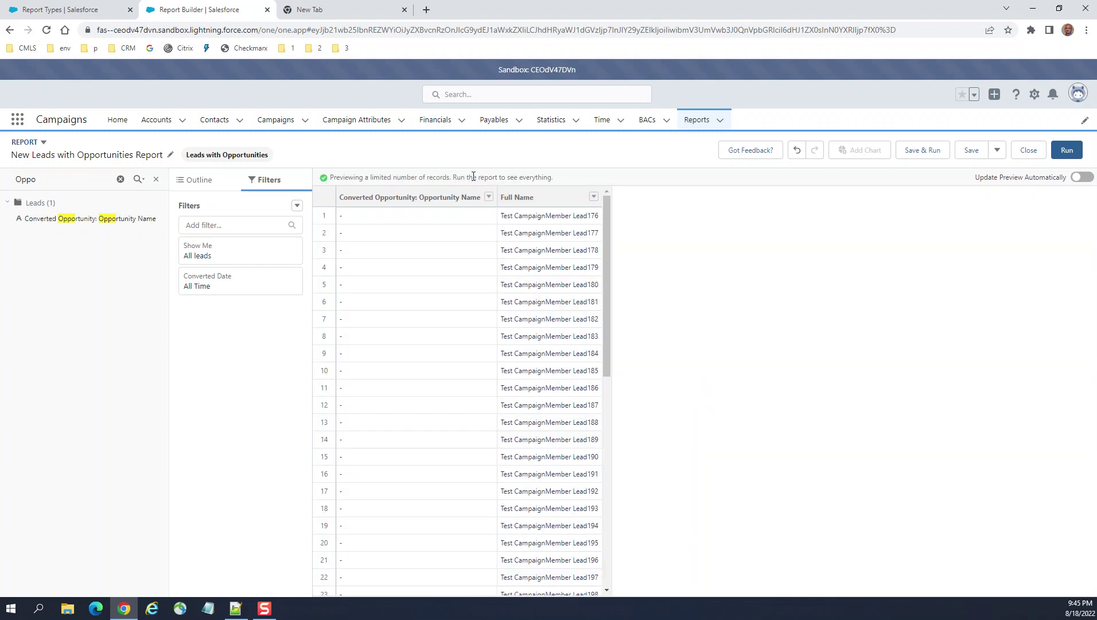
Filter the report to Converted Opportunity: Opportunity Name not equal to blank and refresh the preview.
scroll(422, 259, down, 6)
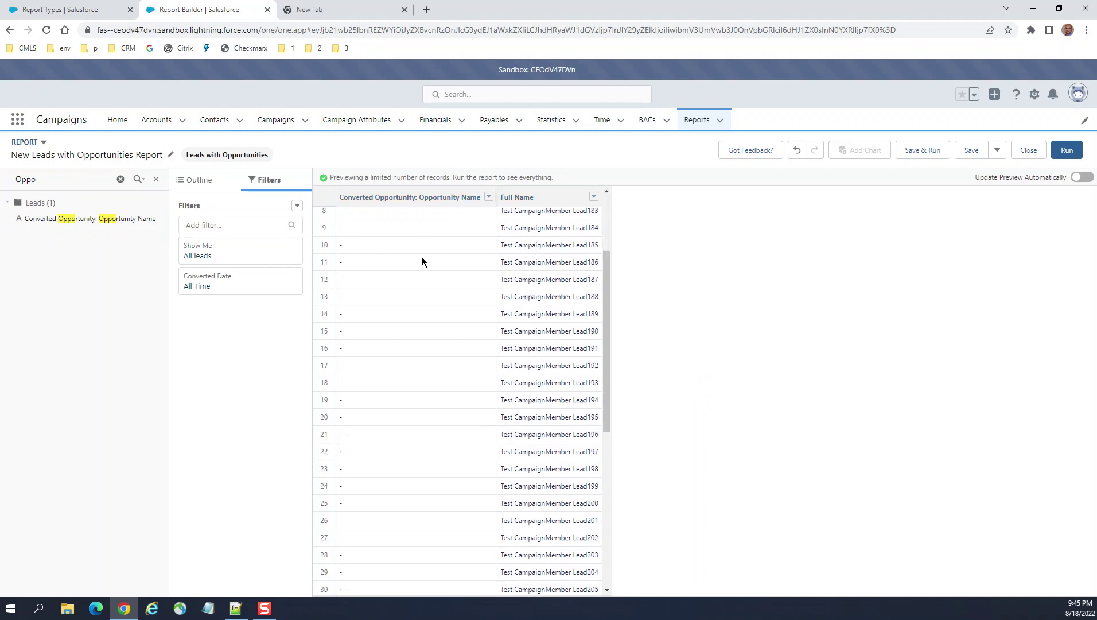
scroll(422, 262, up, 6)
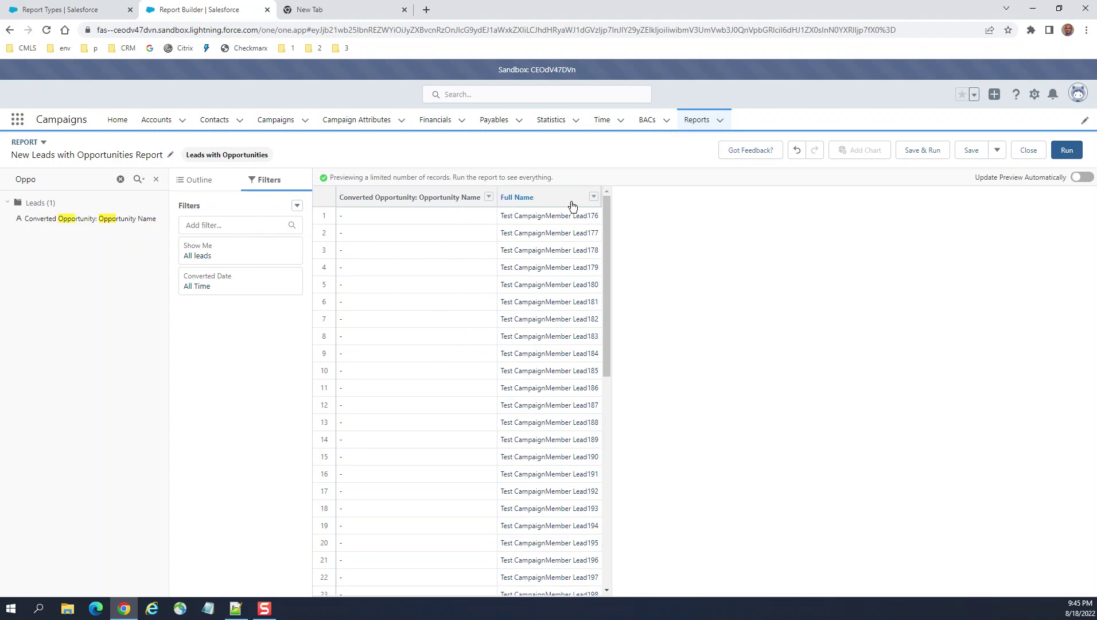
click(488, 196)
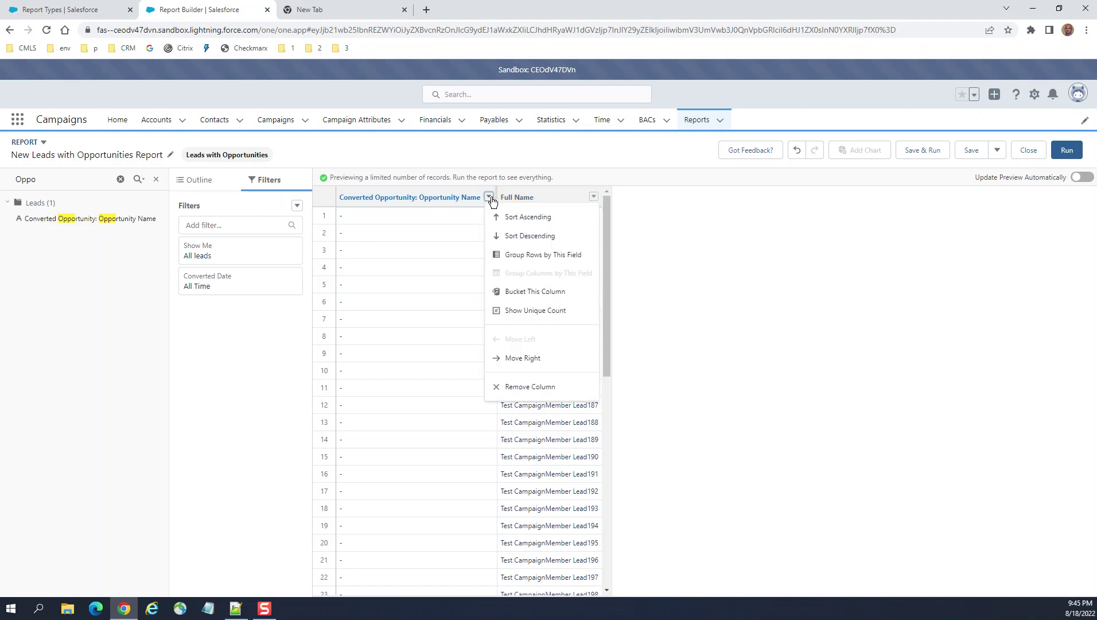
click(264, 188)
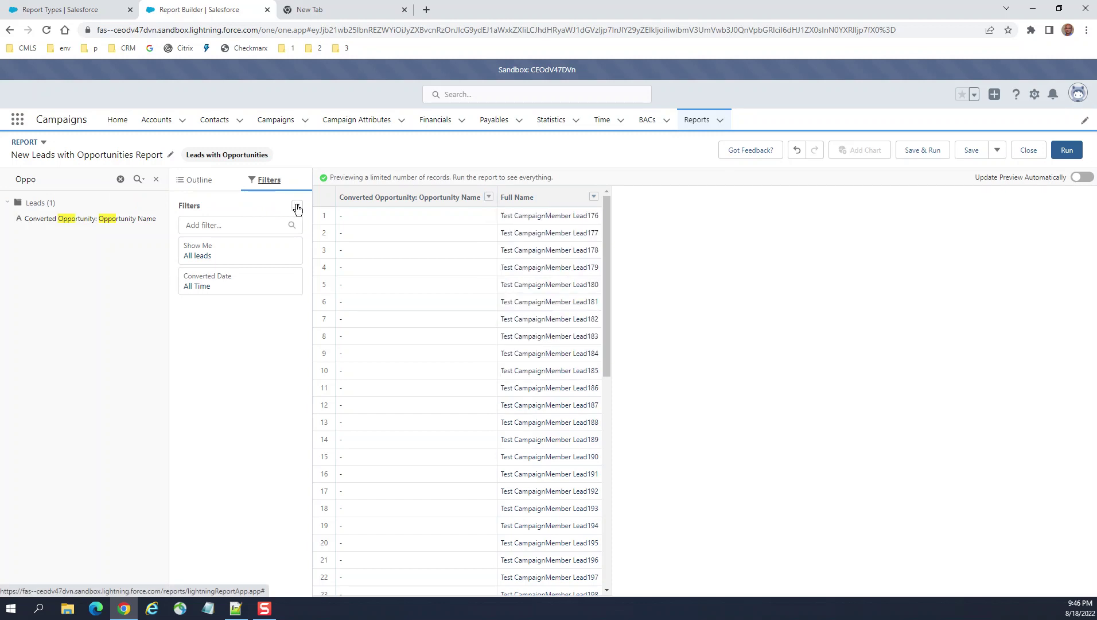
drag(95, 221, 226, 301)
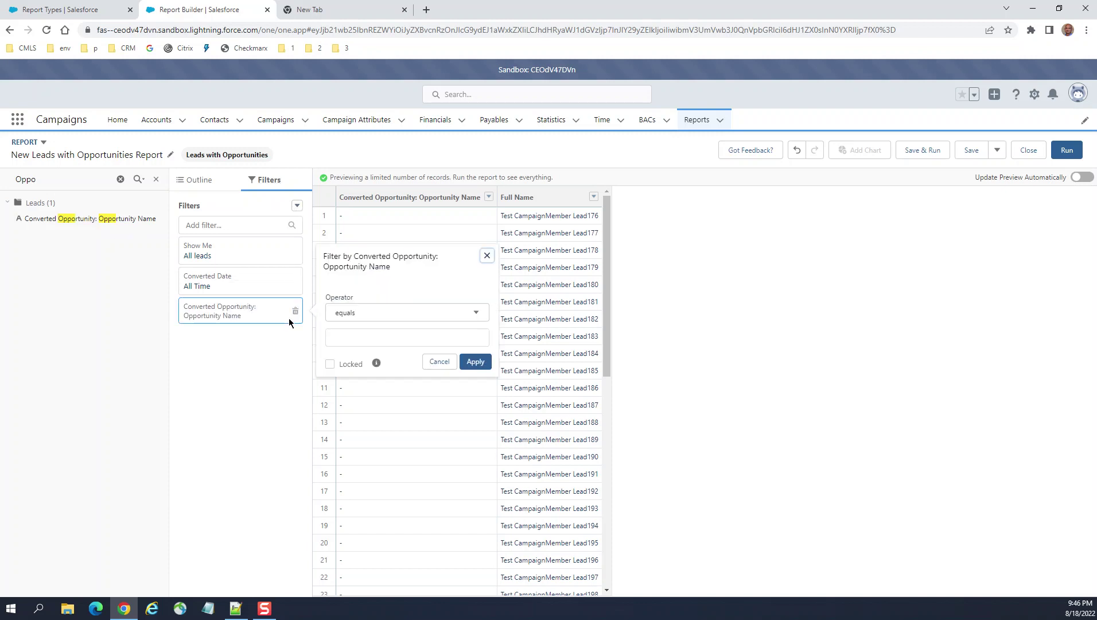
click(351, 319)
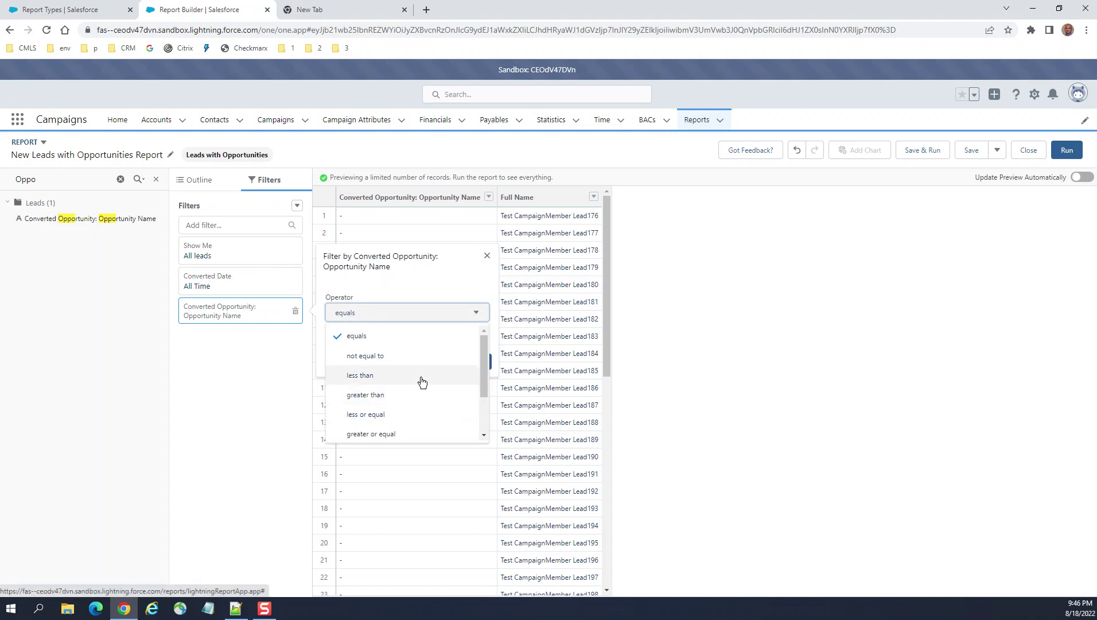
click(414, 361)
click(373, 338)
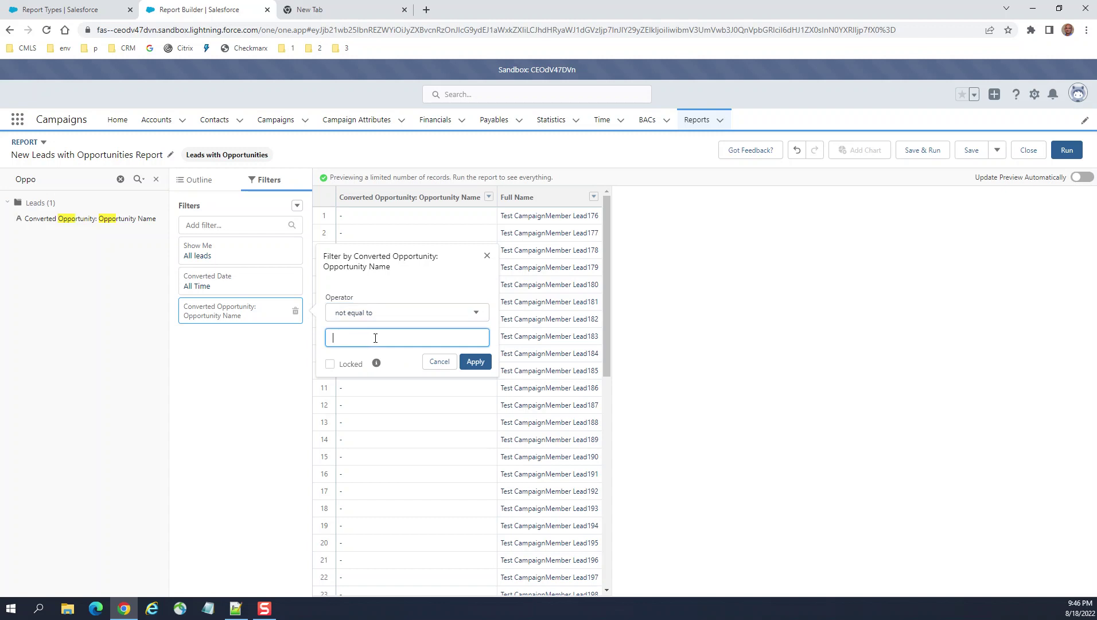
click(475, 362)
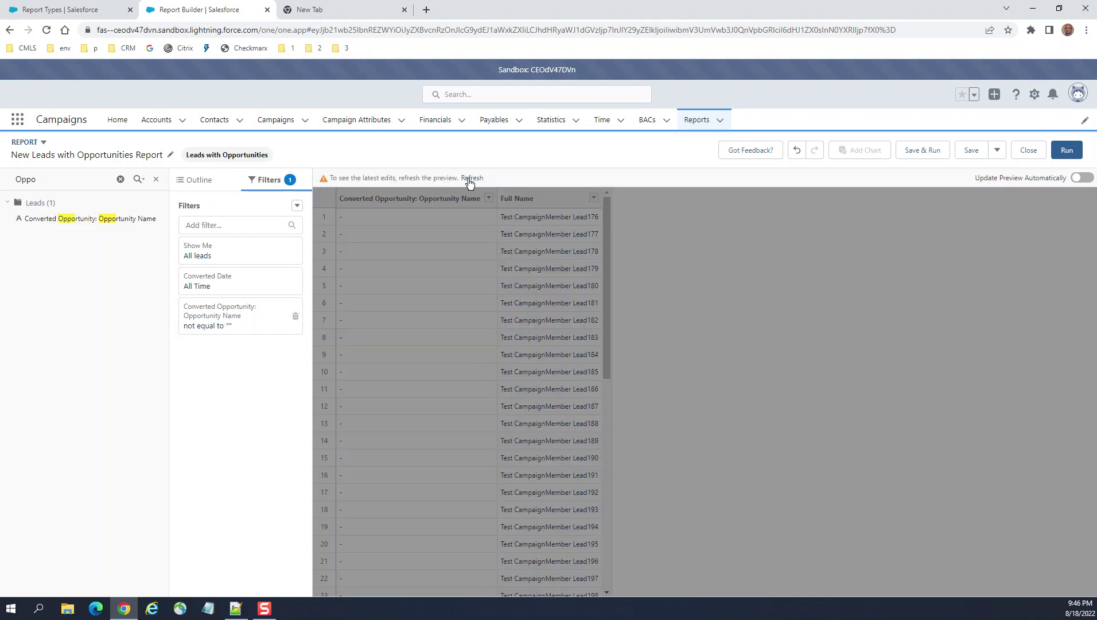
click(472, 179)
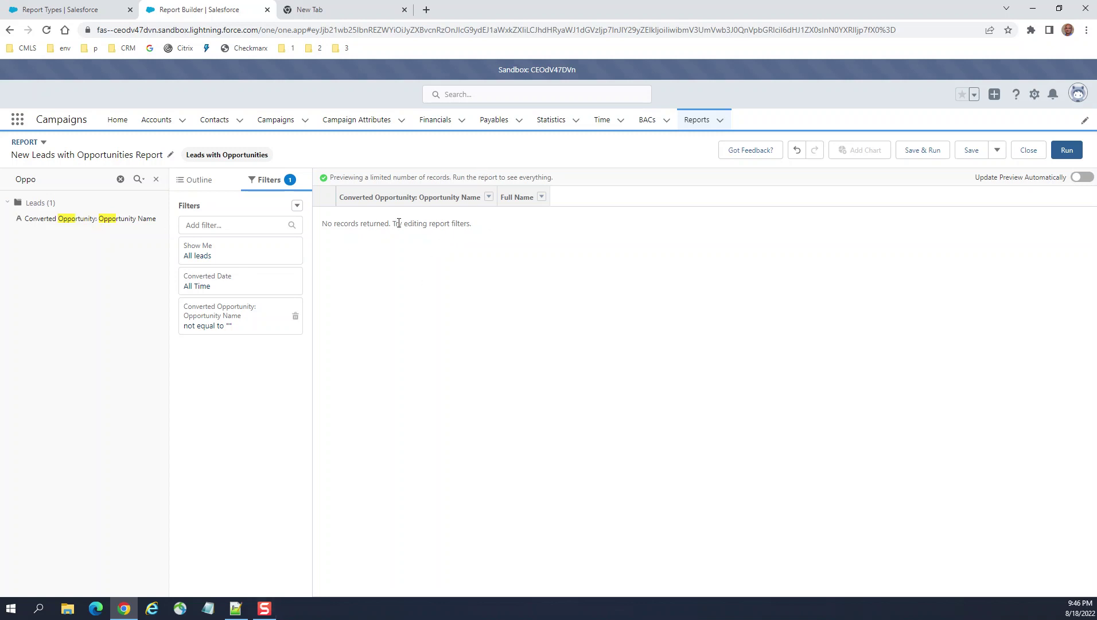
Save and run the report as New Leads with Opportunities Report in Private Reports, and reopen it for editing.
click(922, 152)
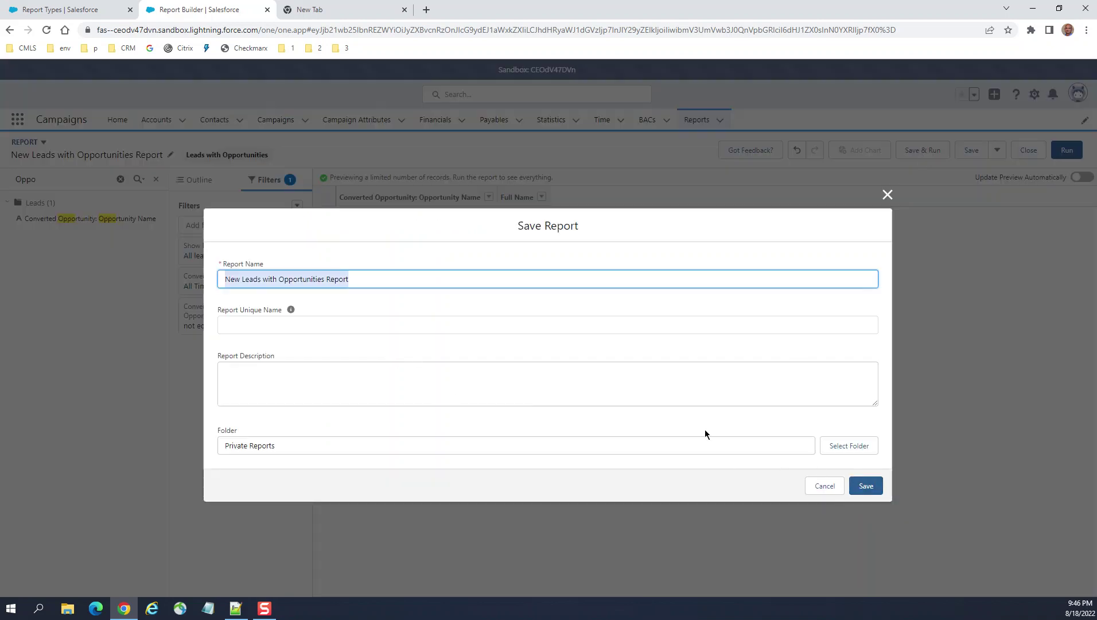
click(862, 487)
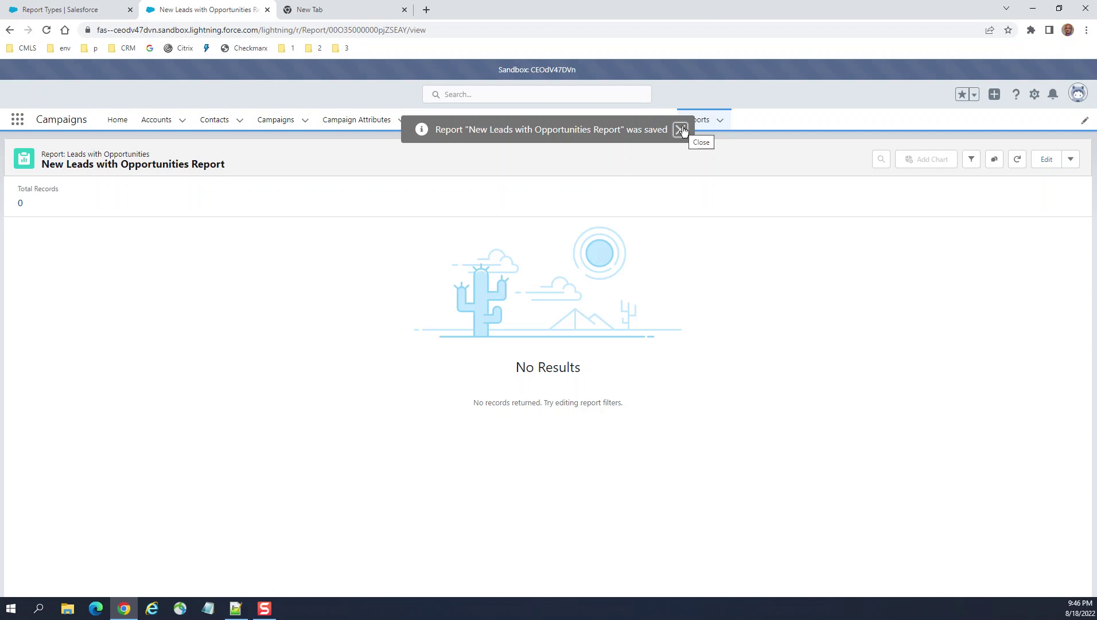
click(682, 131)
click(1048, 158)
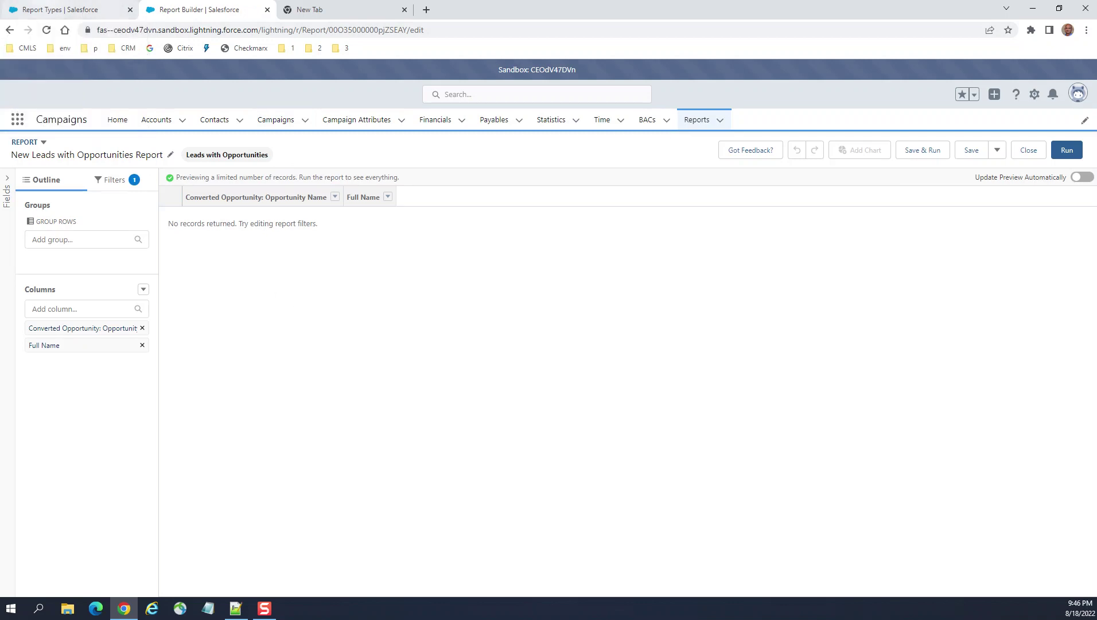
Leave the report type setup page for the Leads list and start creating a new lead.
click(57, 10)
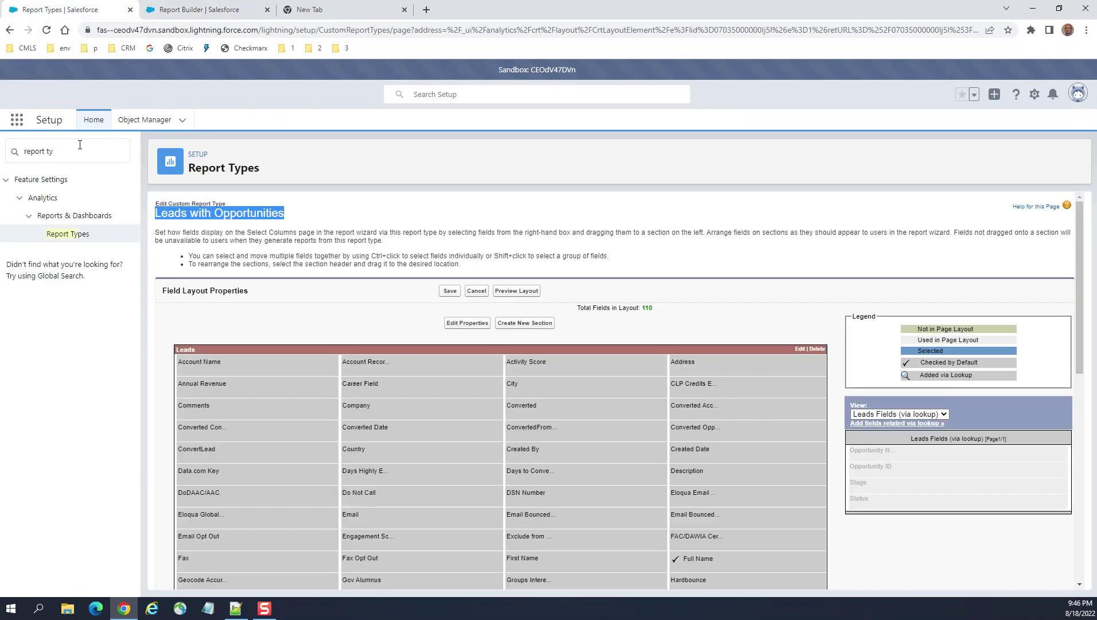
click(16, 121)
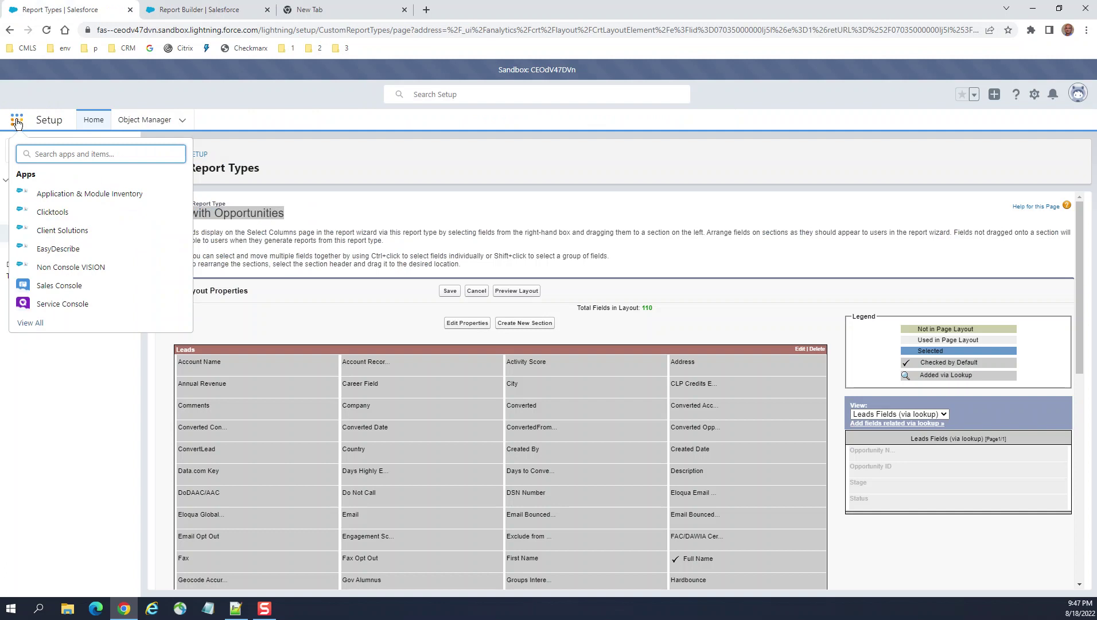
text(lead)
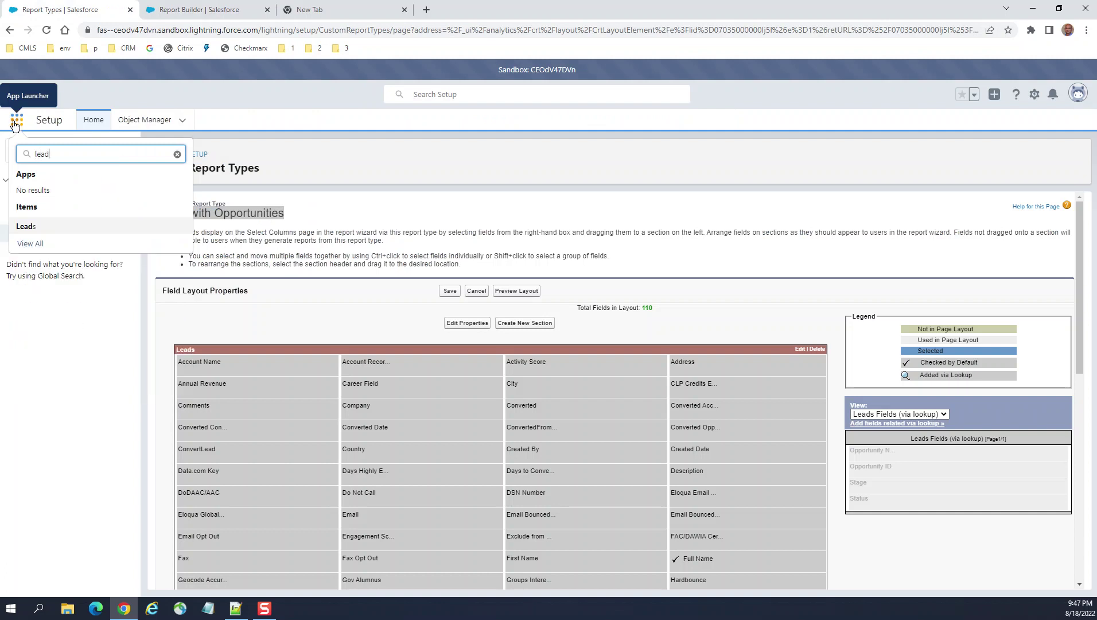
click(26, 227)
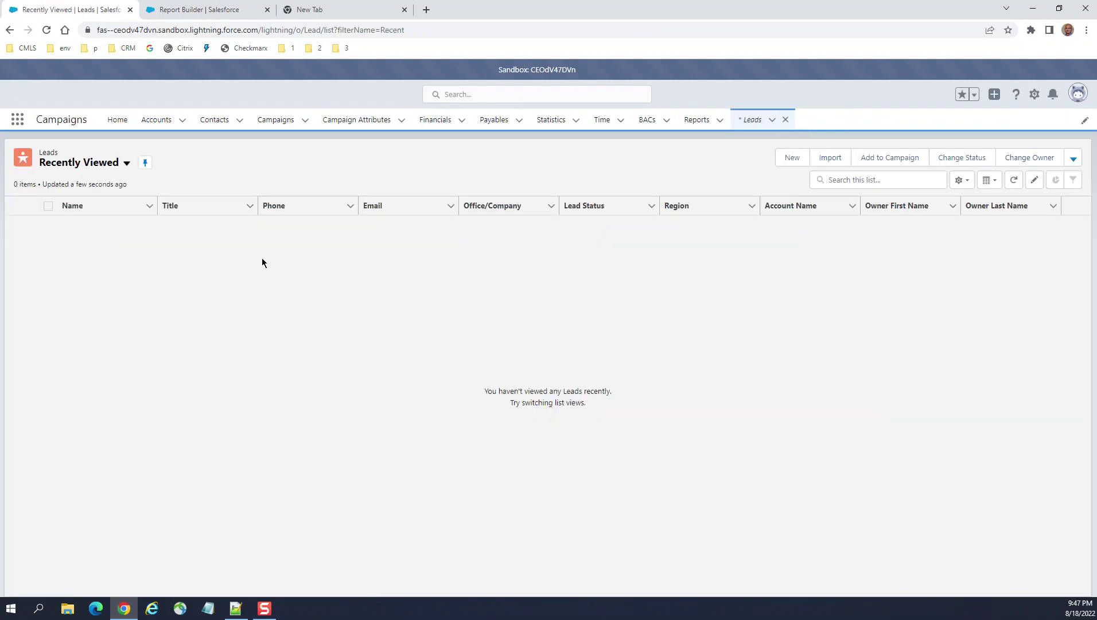
click(792, 157)
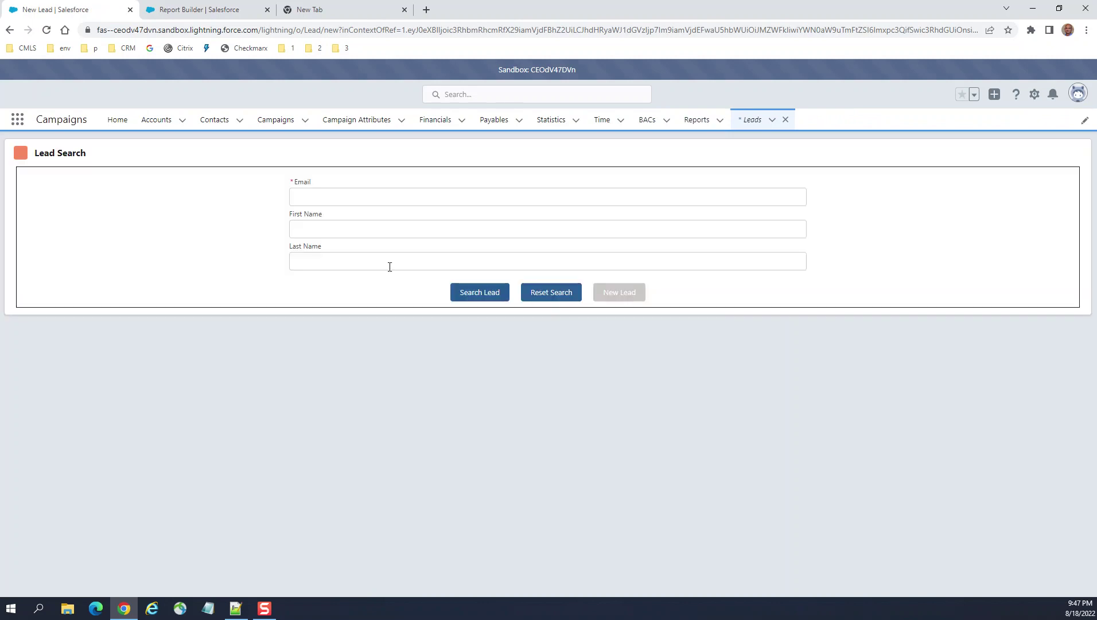
Enter the lead's email, first name and last name in Lead Search and search for matching records.
click(356, 199)
text(test@test)
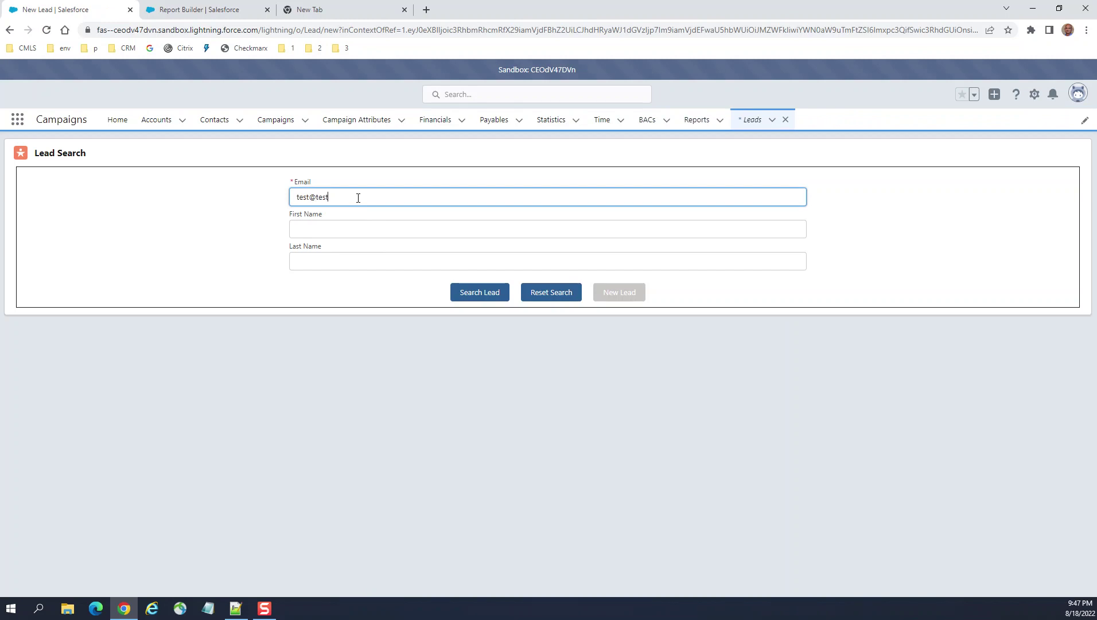
text(.lk)
click(355, 228)
text(Te)
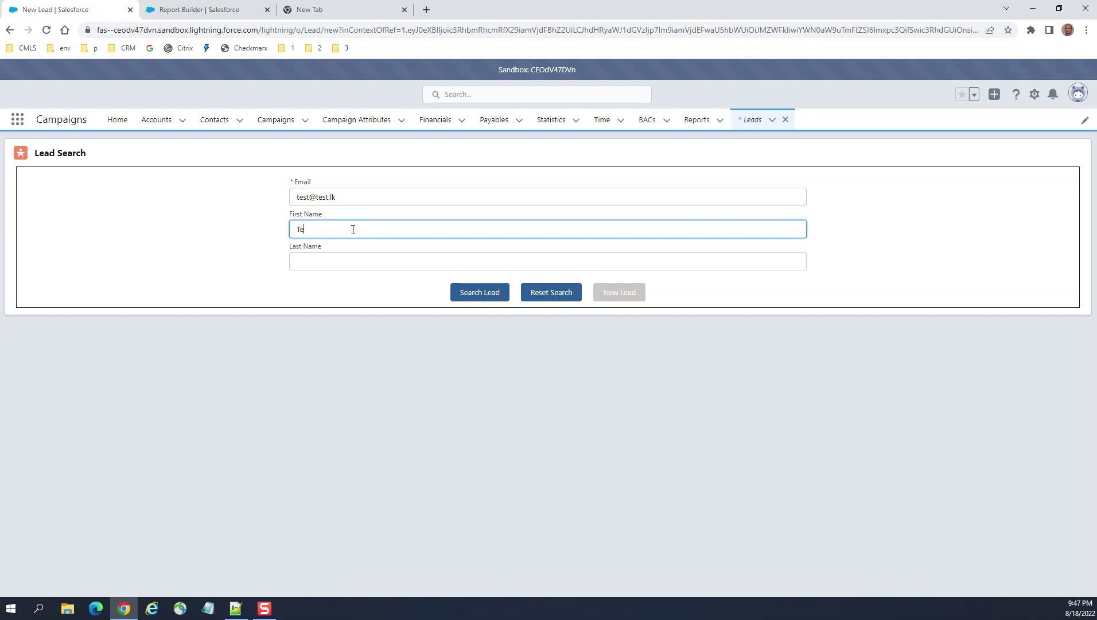
text(stF)
click(358, 258)
text(TestL)
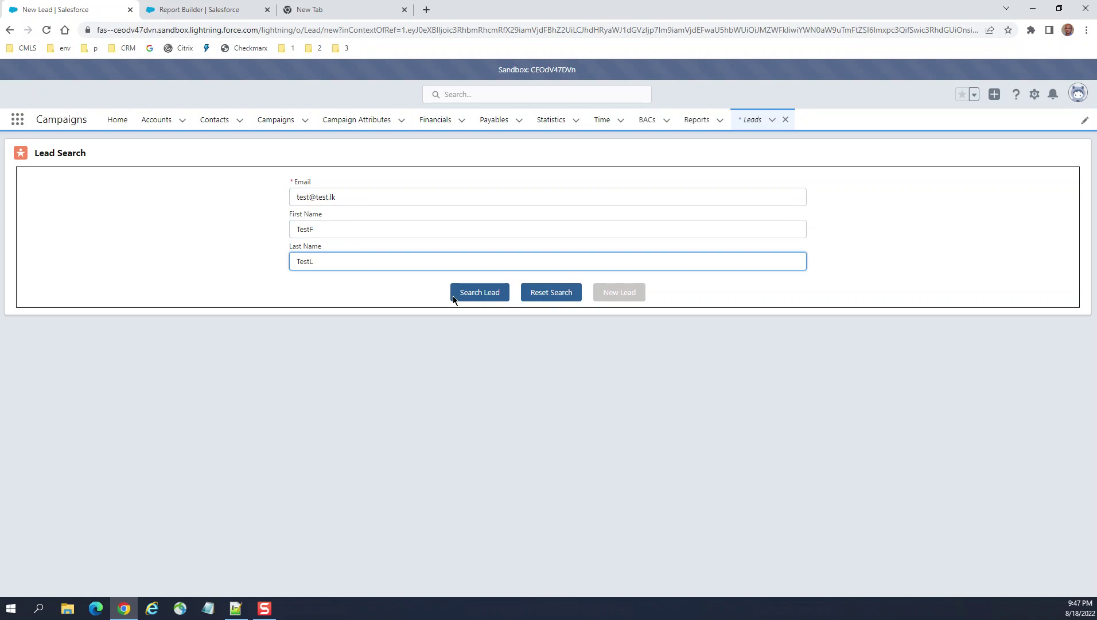
click(492, 293)
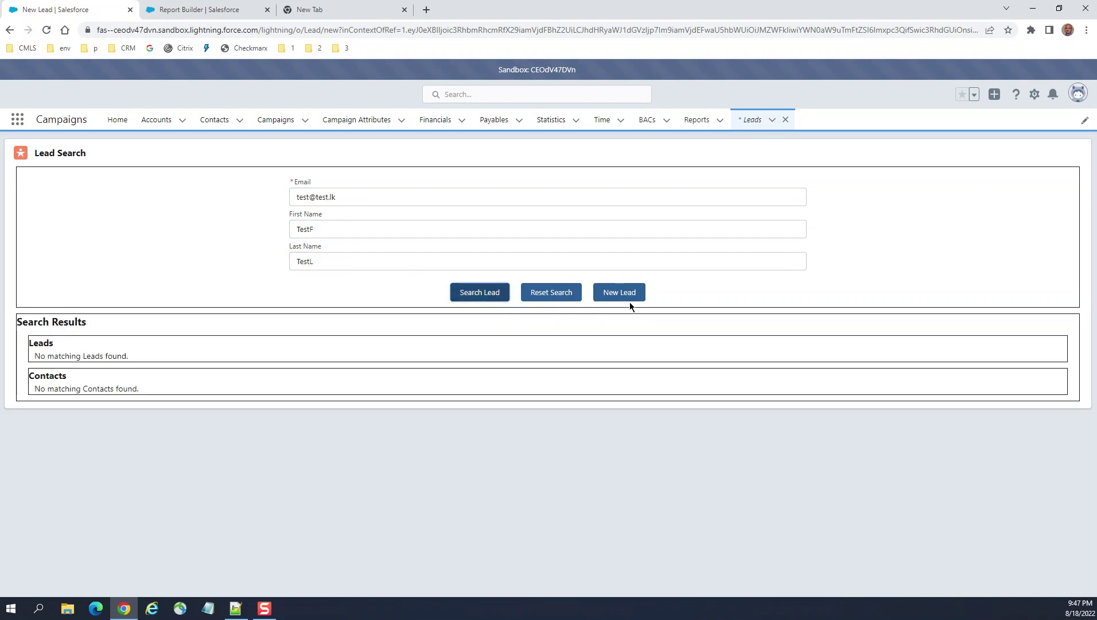
Start a new lead from the searched details, set its Lead Source to Customer Inquiry and try to save it.
click(623, 292)
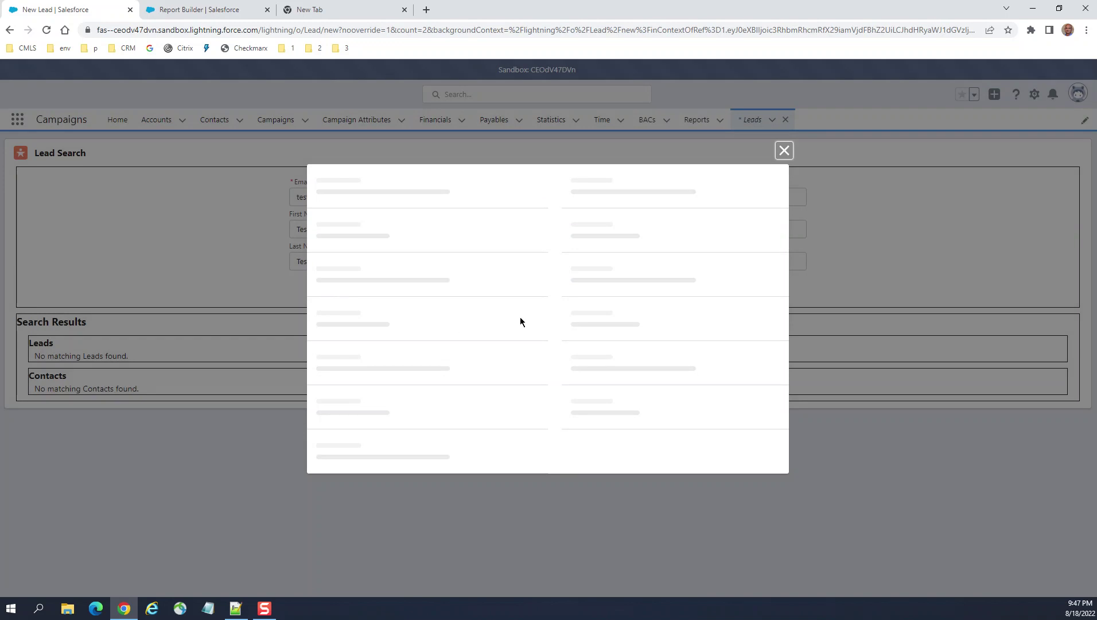
click(393, 207)
click(395, 272)
scroll(631, 325, down, 5)
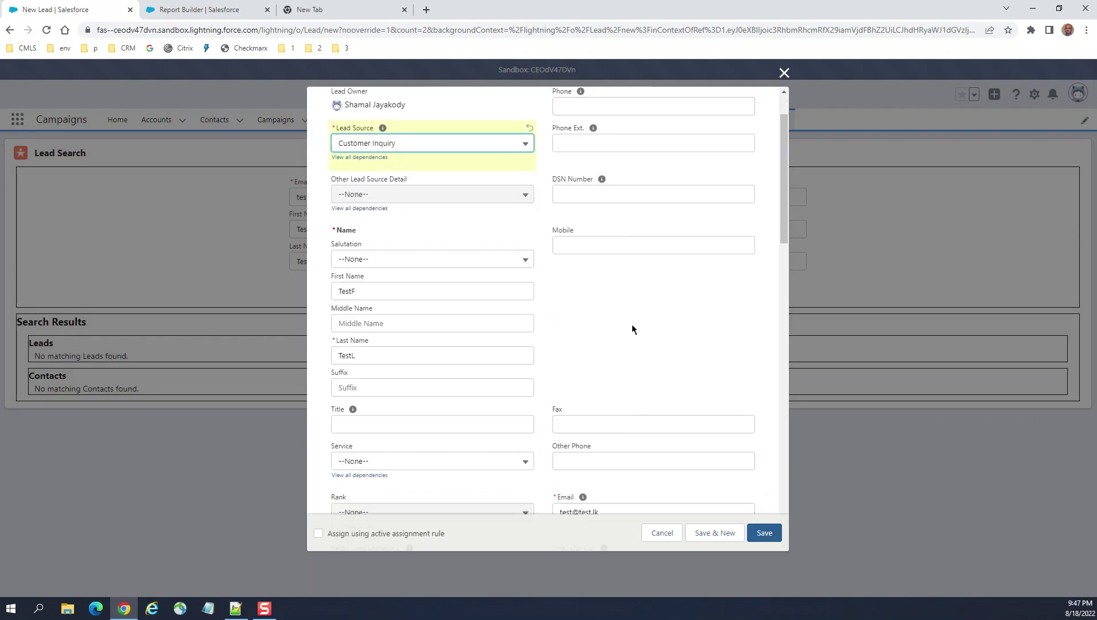
scroll(632, 324, down, 2)
scroll(636, 406, up, 6)
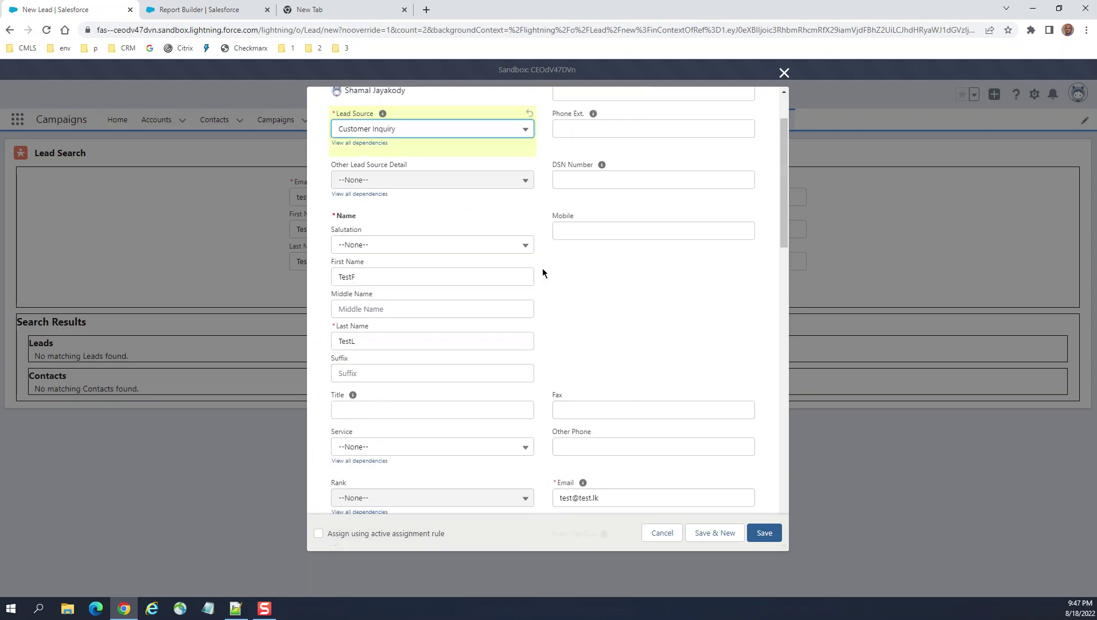
scroll(652, 295, down, 7)
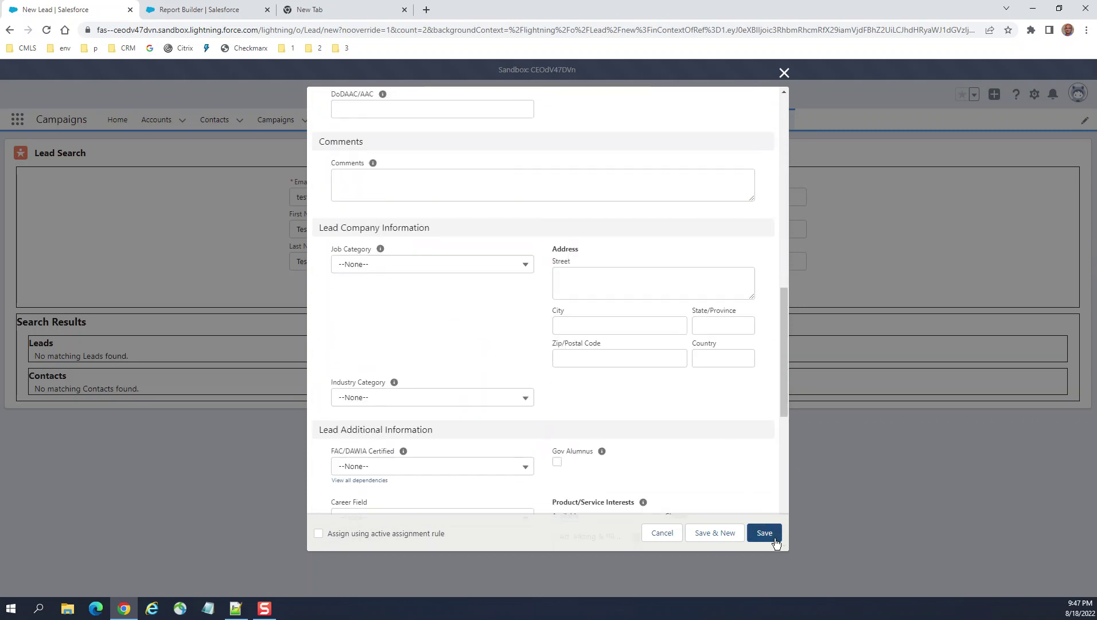
click(766, 533)
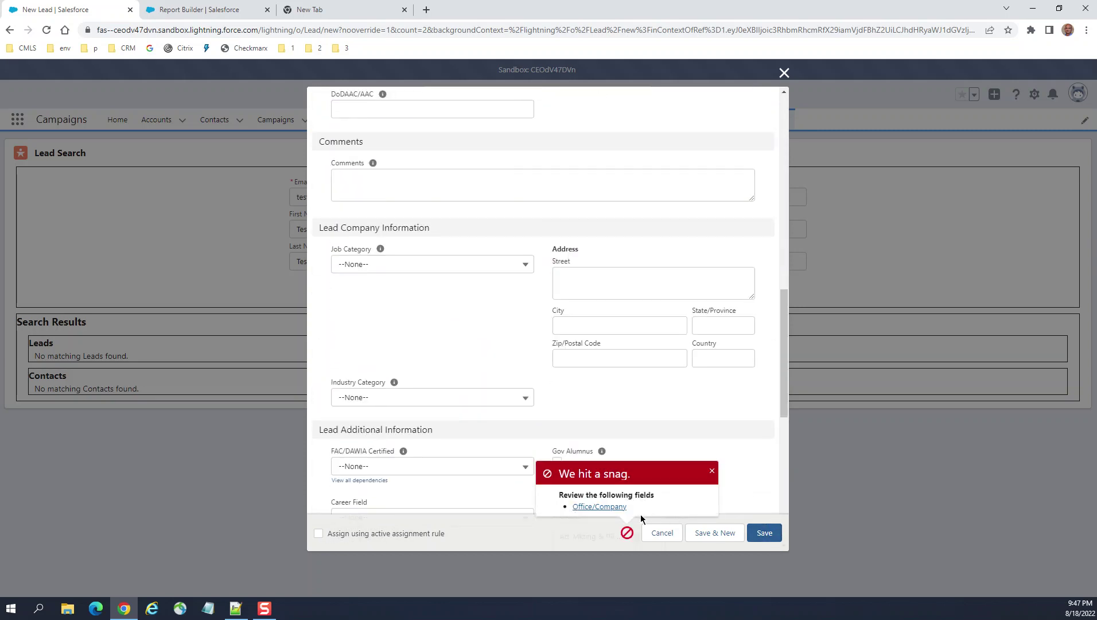
Fill in the required Office/Company field with Test and save the new lead.
click(599, 506)
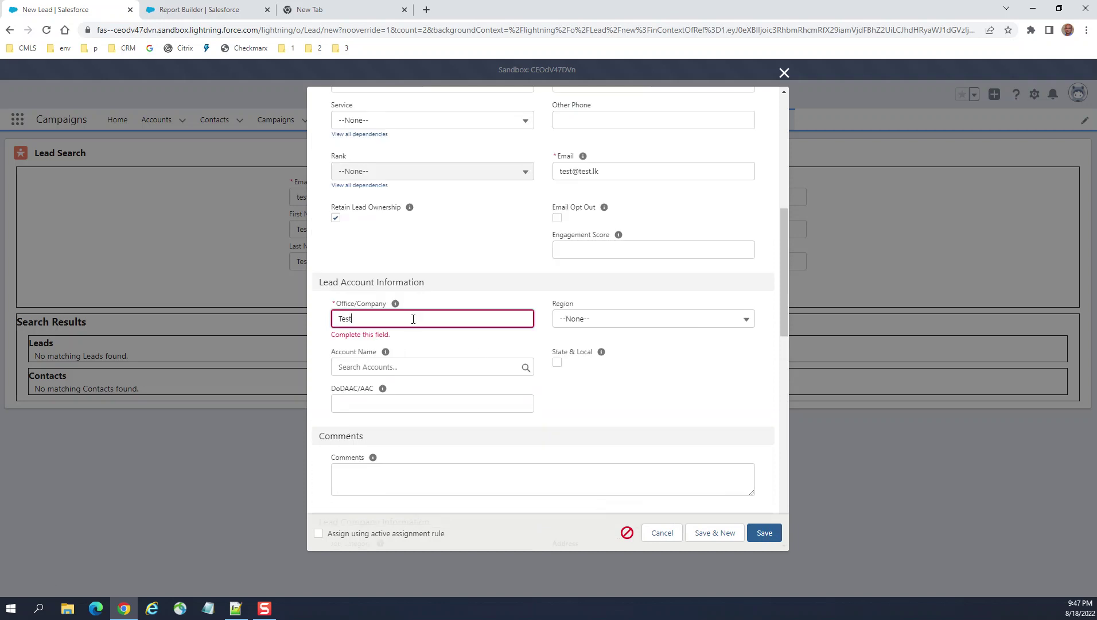
click(764, 536)
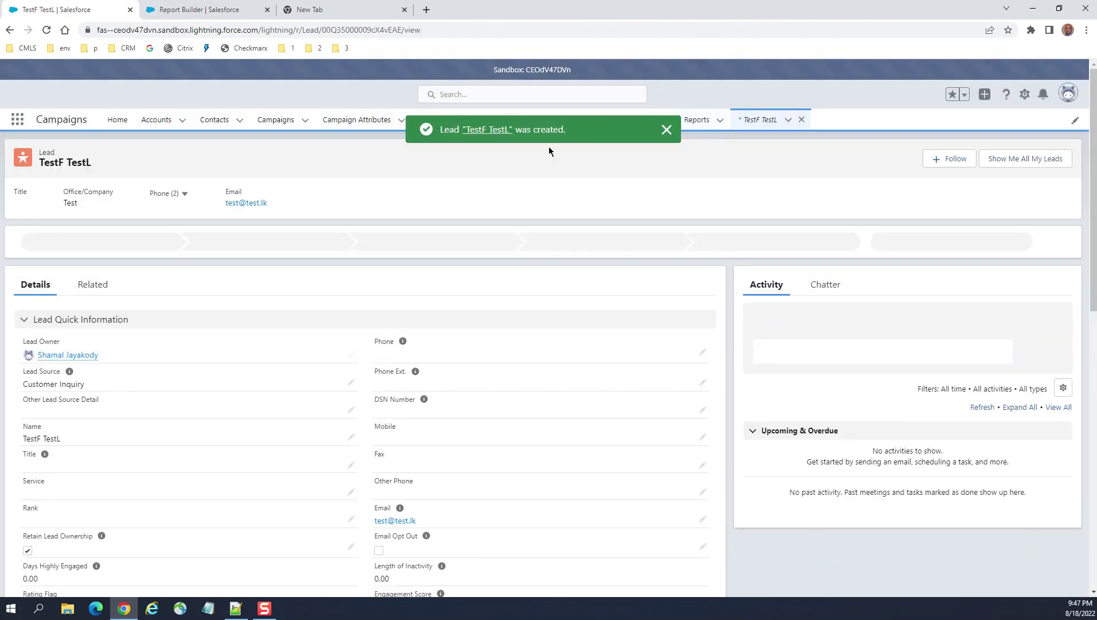
click(665, 130)
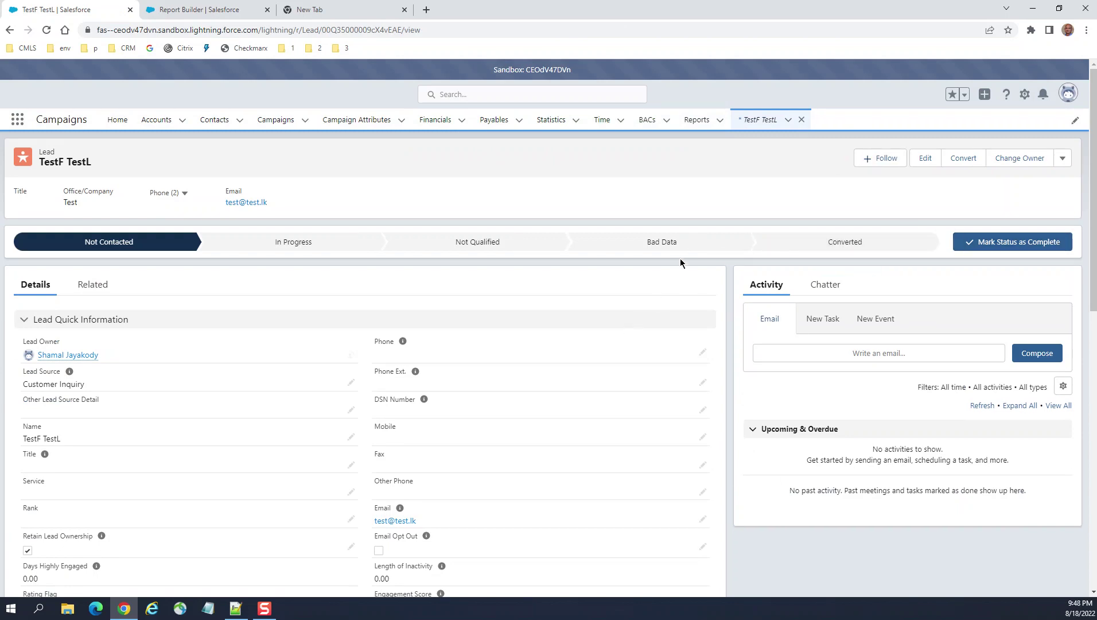
Open the lead's conversion form, keep Customer as the new account's record type, and review the contact and opportunity sections.
click(960, 166)
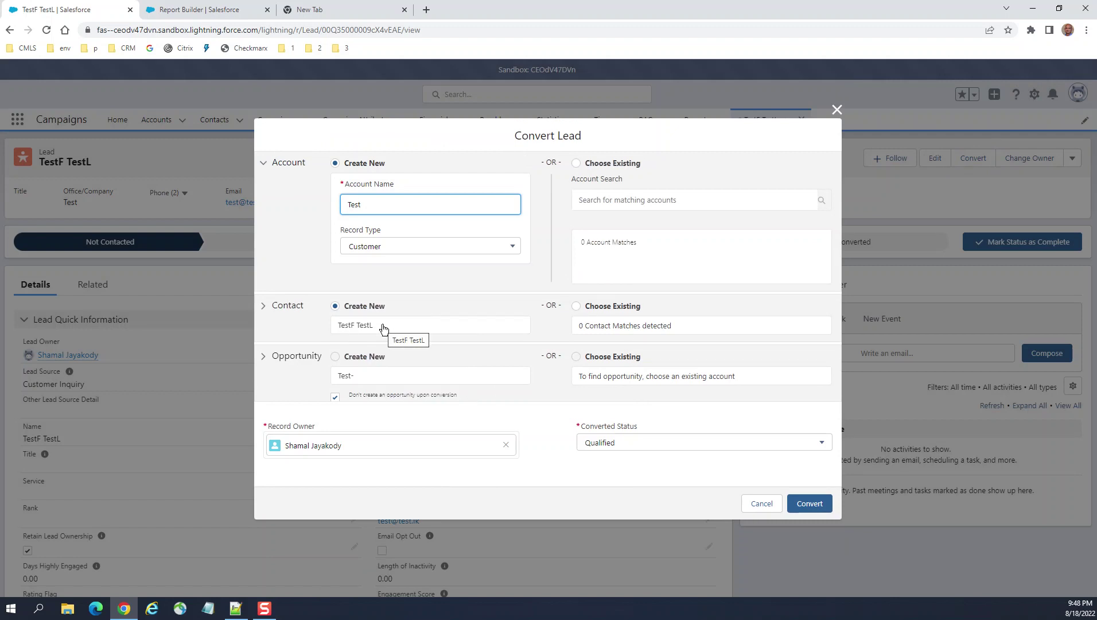
click(335, 362)
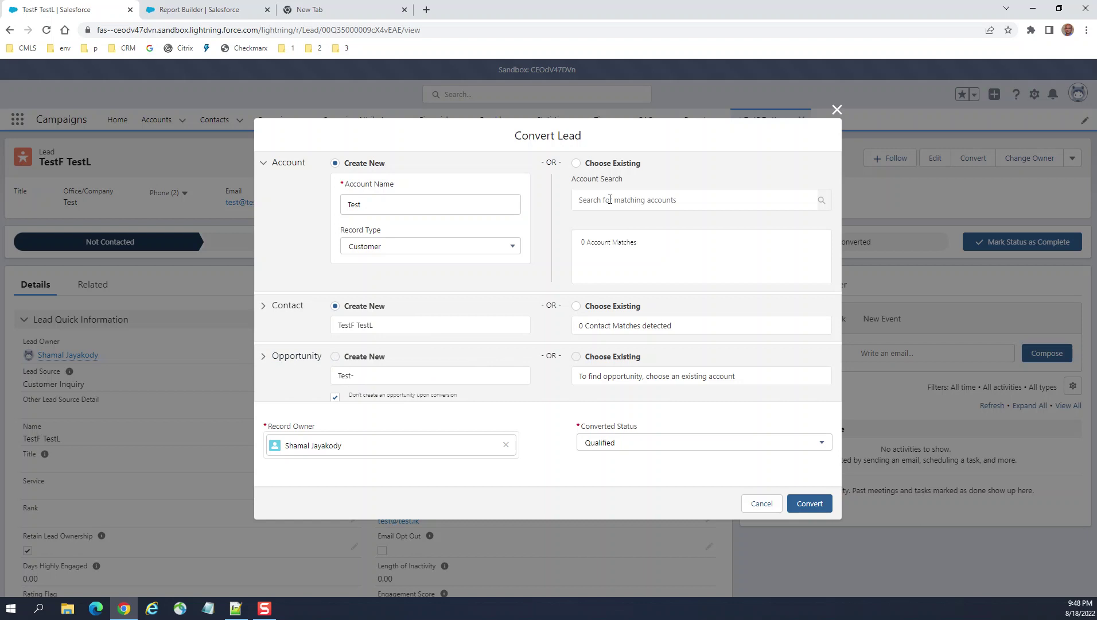
click(420, 253)
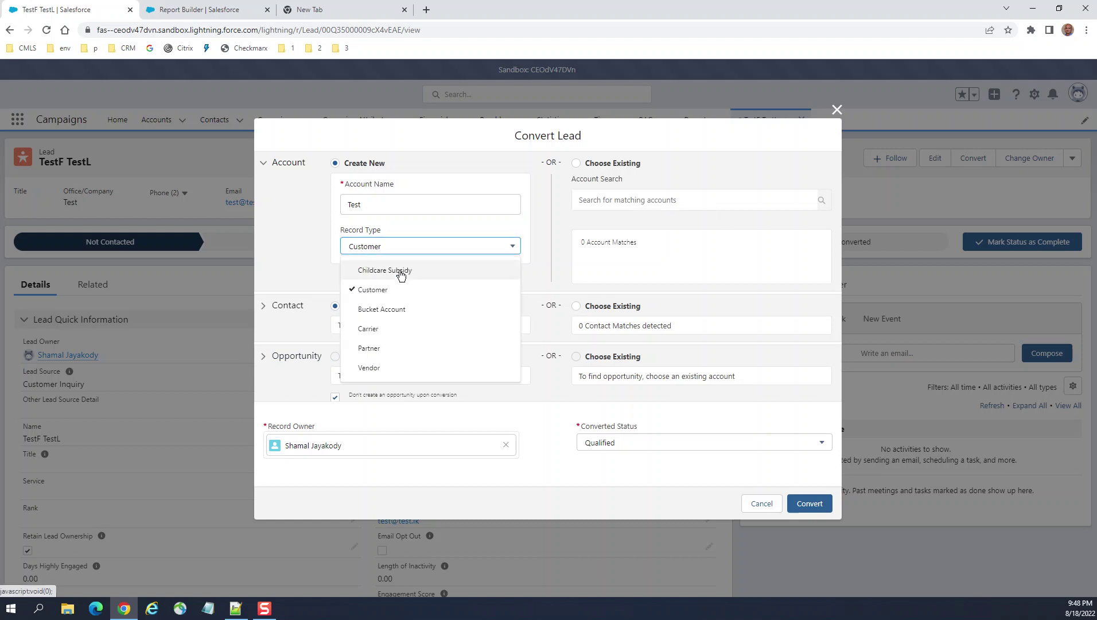
click(379, 289)
click(353, 376)
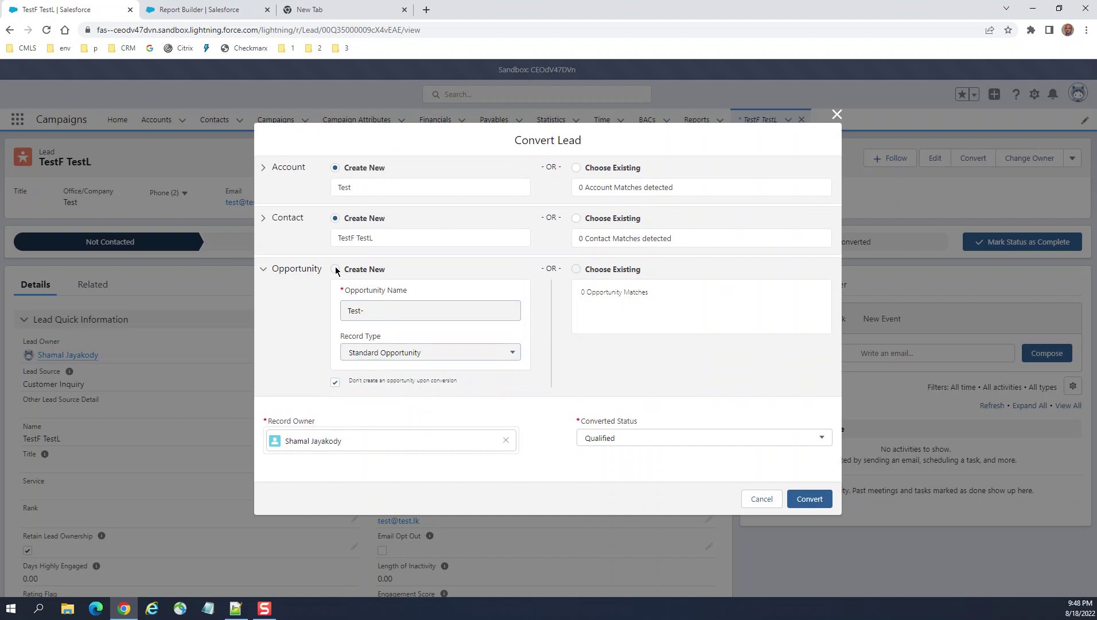
click(264, 221)
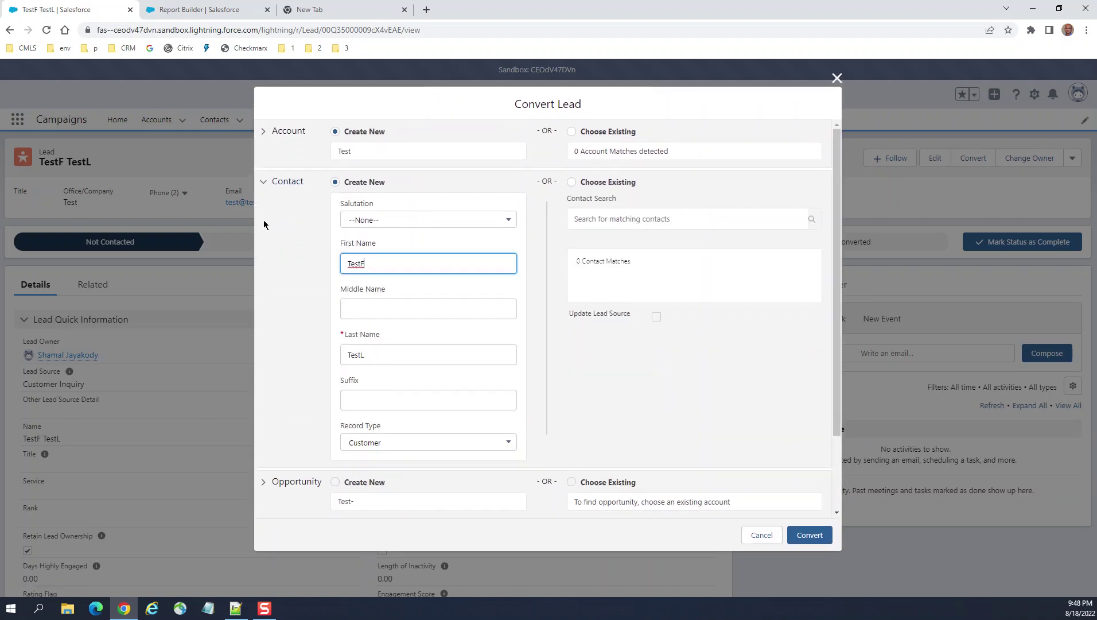
click(266, 183)
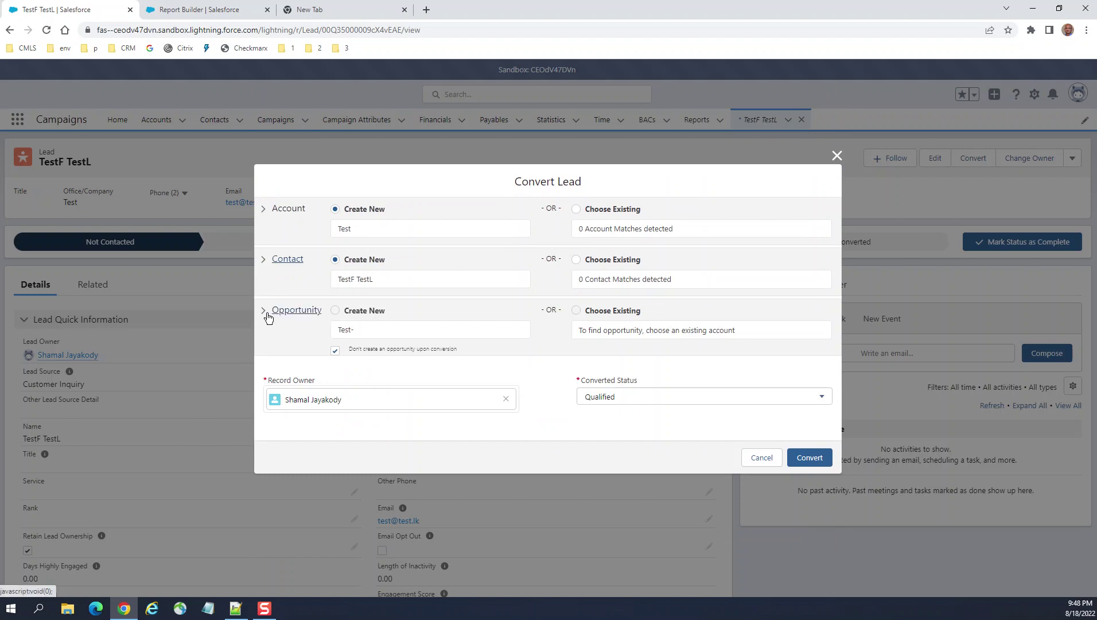
Enable creating a new opportunity on conversion, name it Test, and try to convert the lead.
triple_click(337, 308)
click(337, 309)
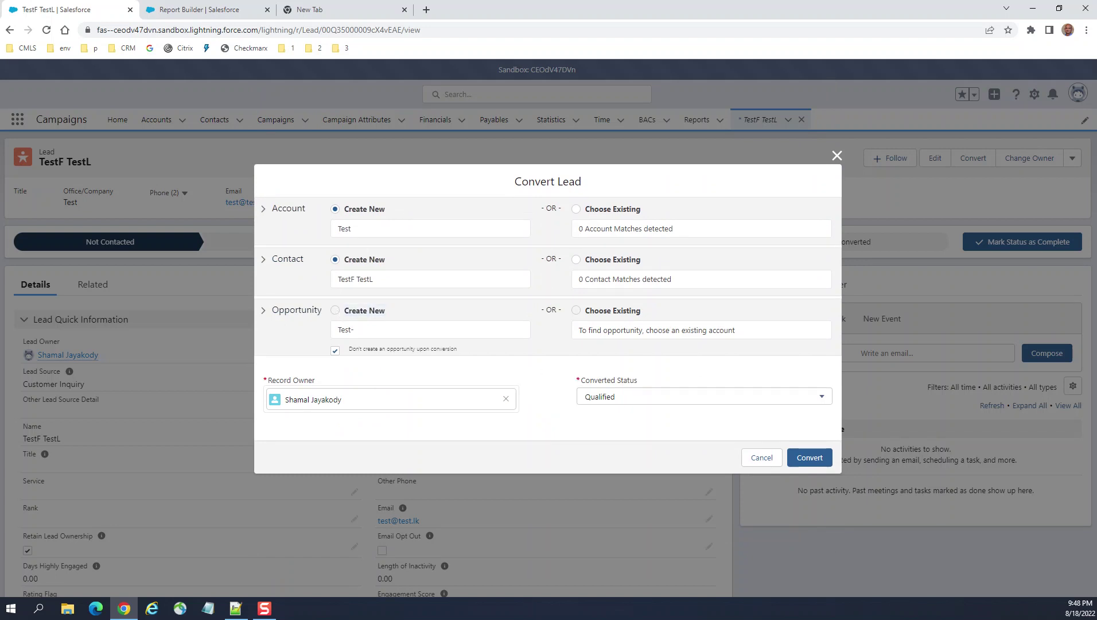
click(335, 349)
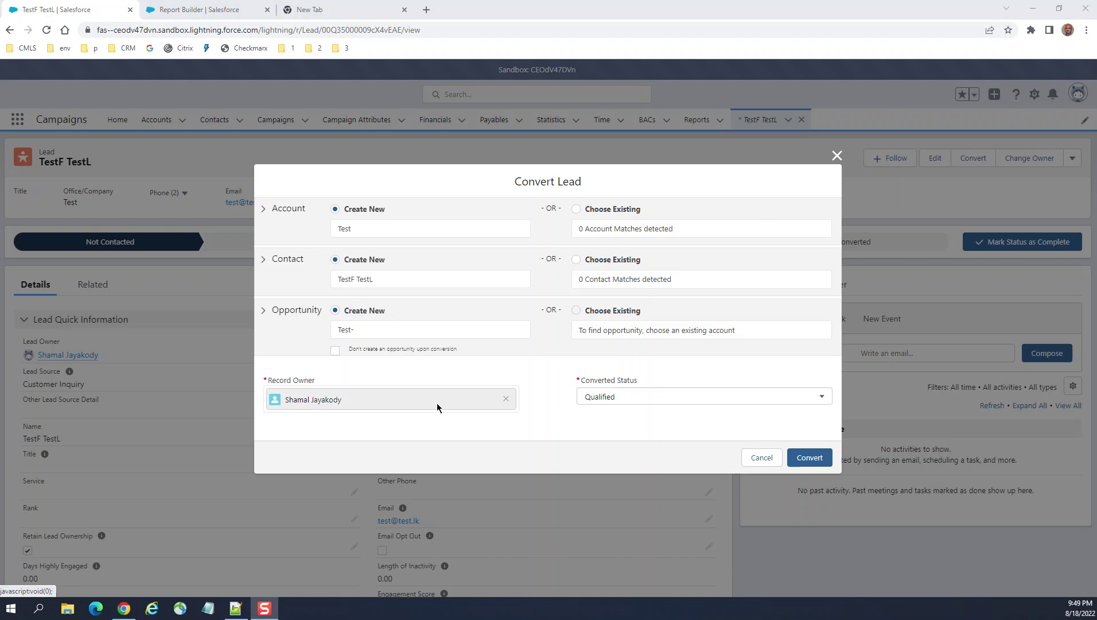
click(362, 330)
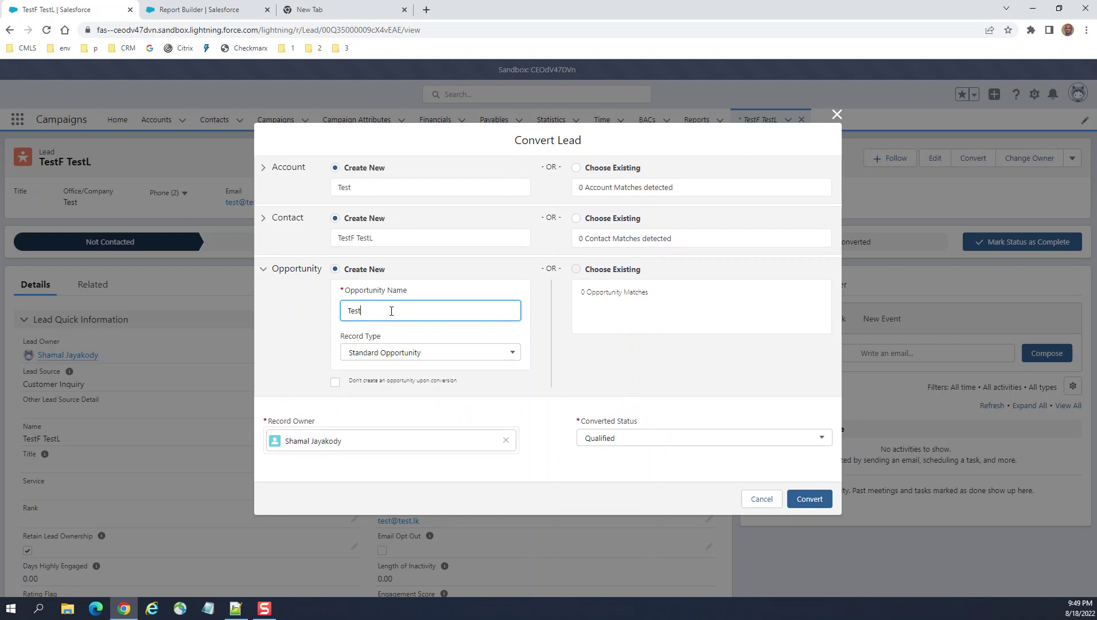
click(286, 325)
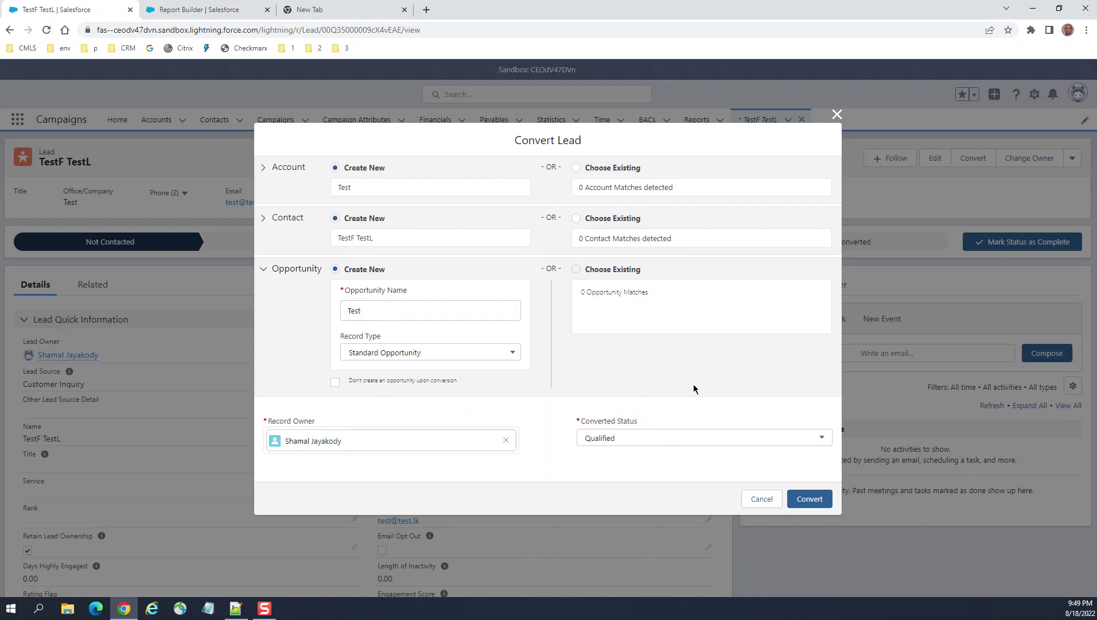
click(803, 499)
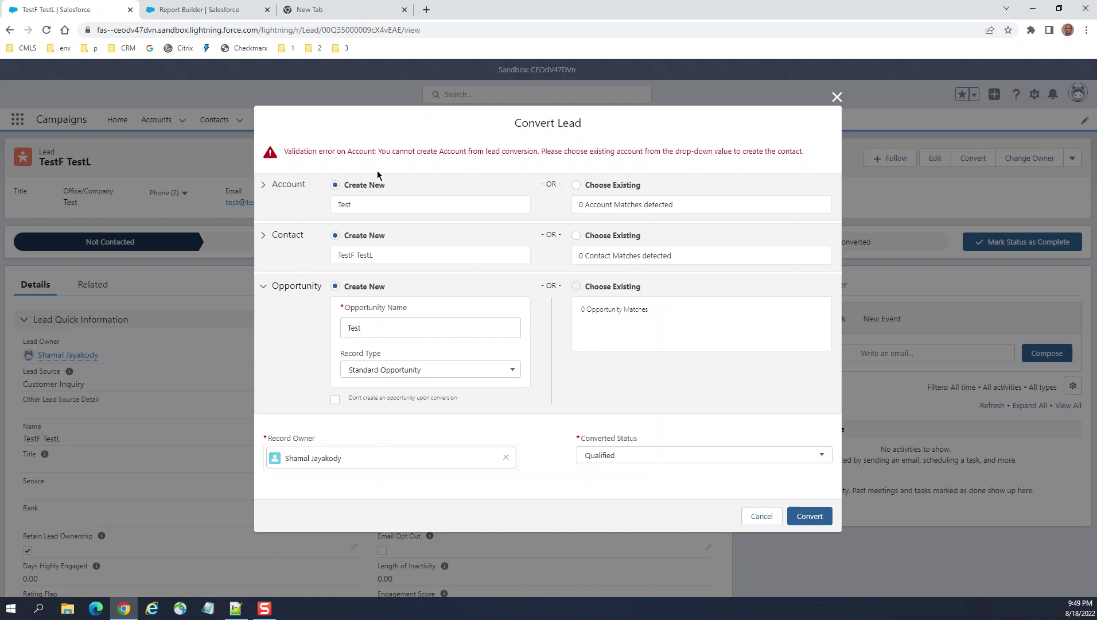
drag(289, 151, 772, 152)
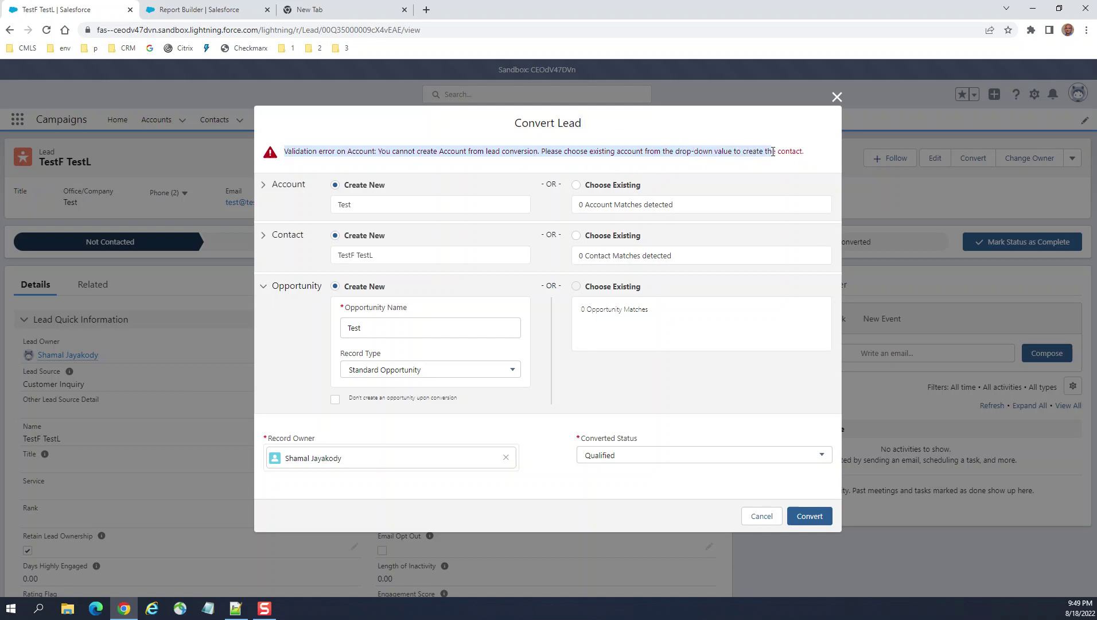
Try matching the conversion to the suggested existing contact and choosing an existing opportunity.
click(576, 234)
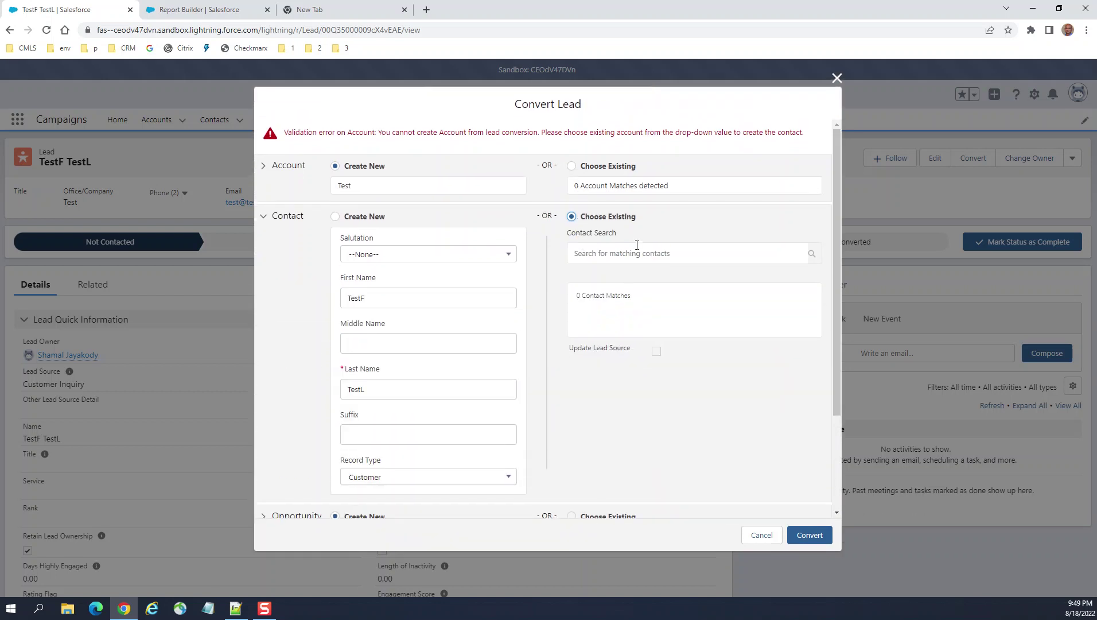
scroll(626, 246, down, 1)
click(611, 199)
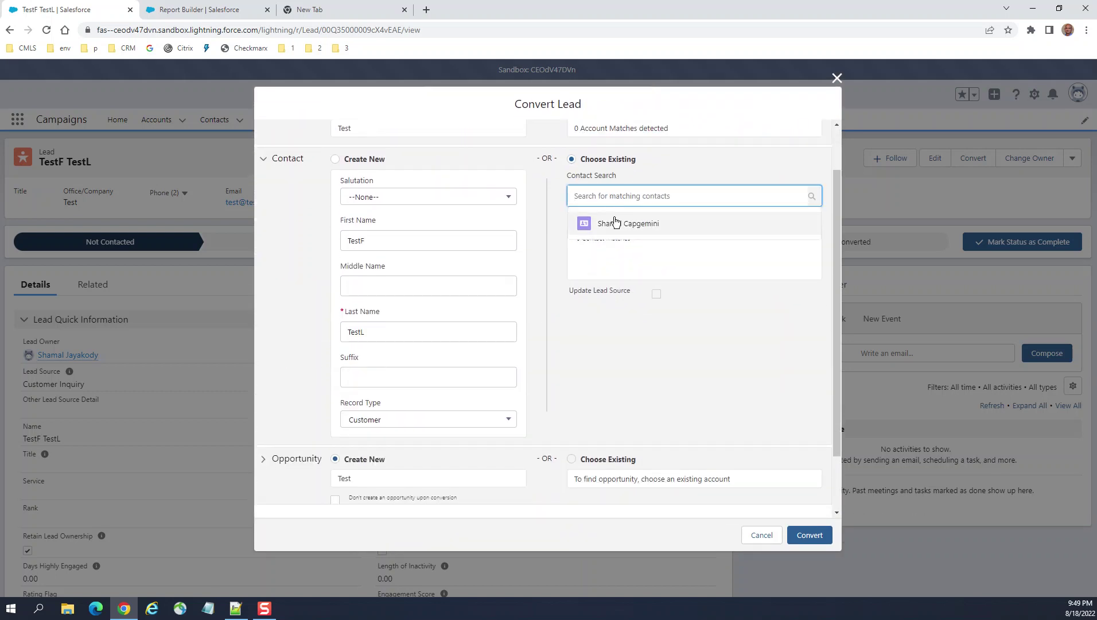
click(612, 223)
scroll(709, 287, down, 1)
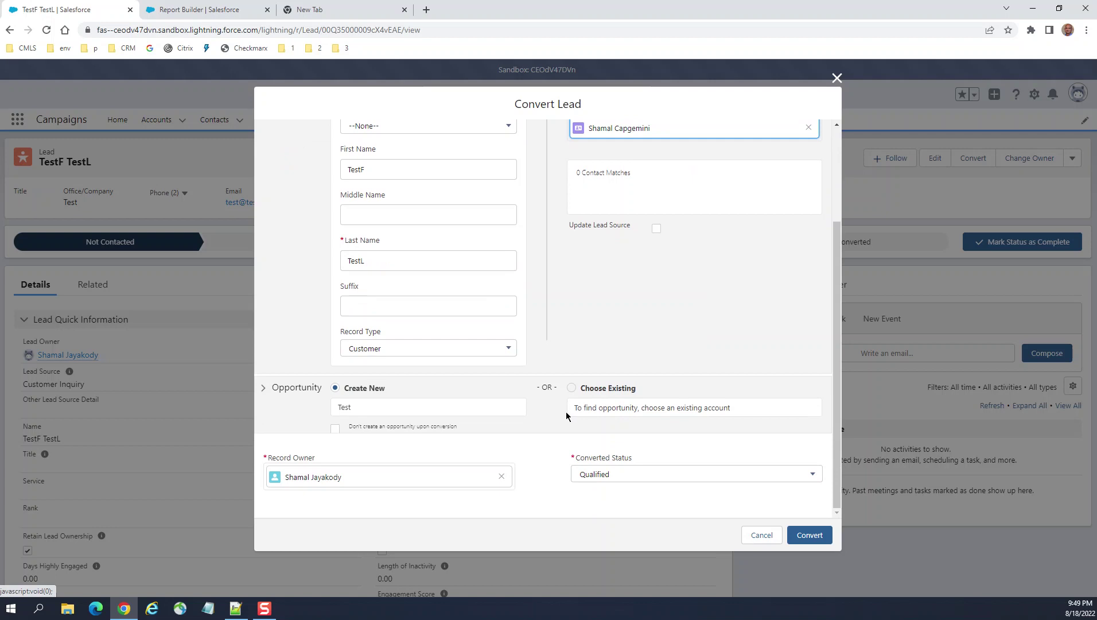
click(571, 393)
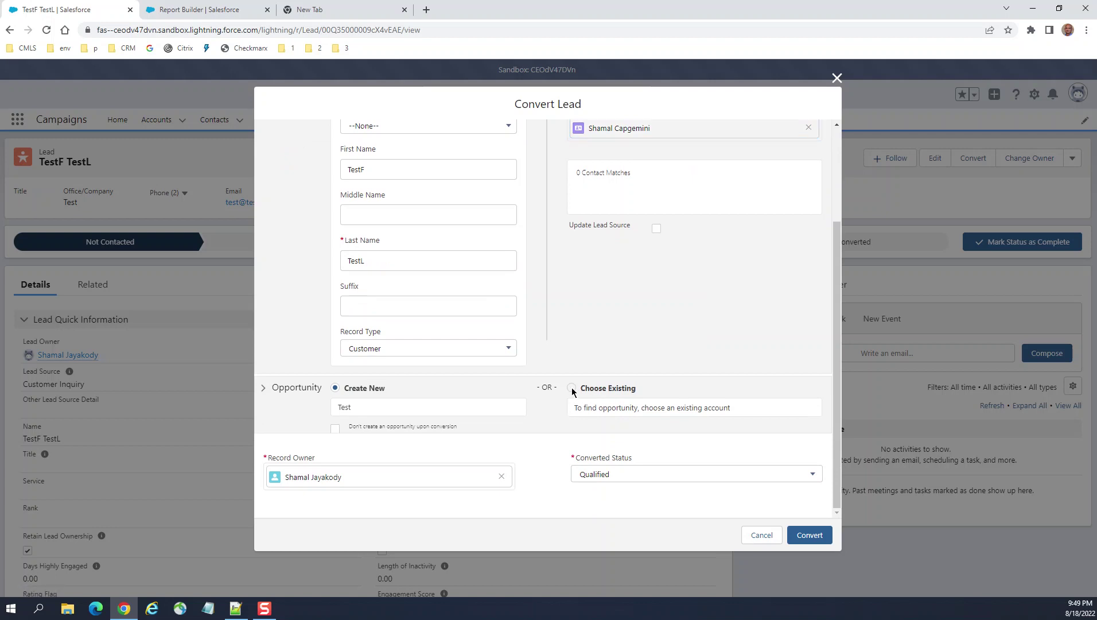
drag(572, 392, 637, 390)
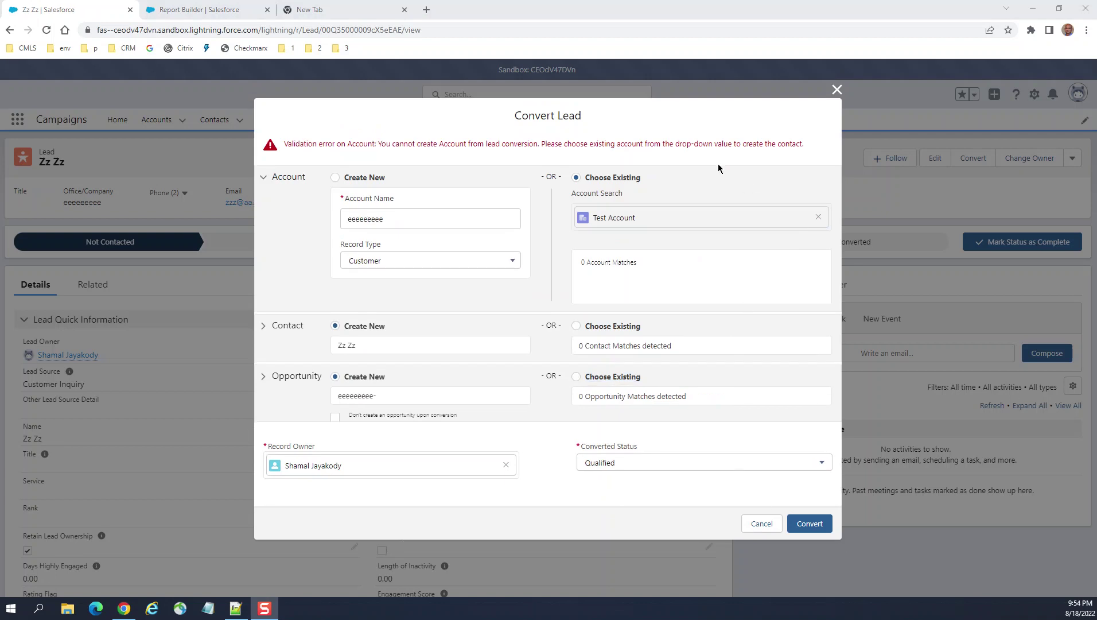
Convert the lead into the existing Test Account, and run the New Leads with Opportunities Report.
click(809, 525)
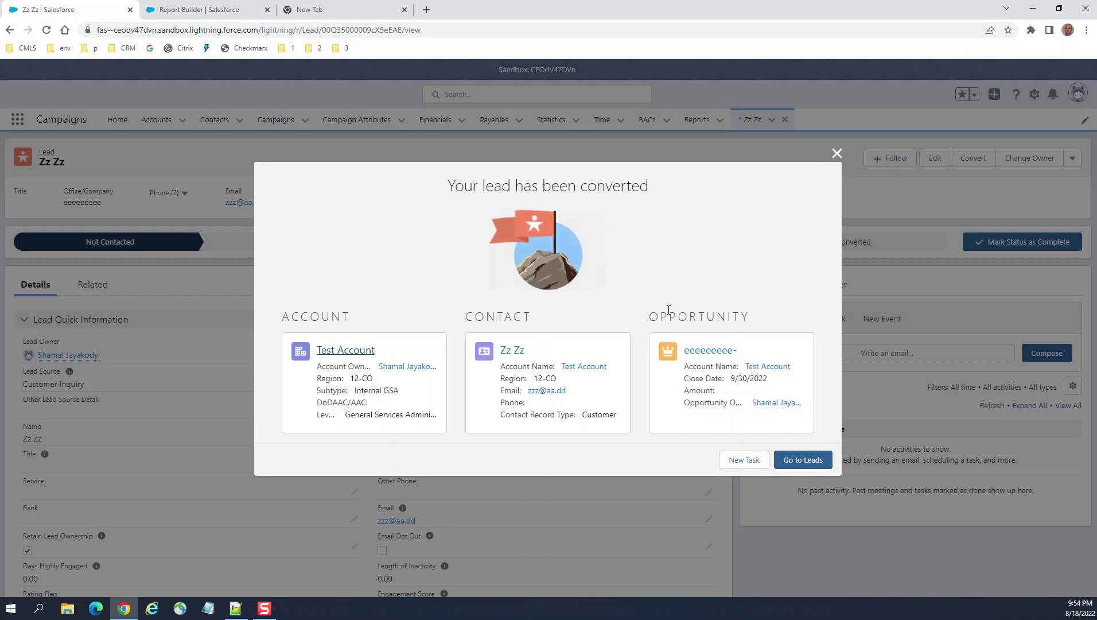
click(198, 10)
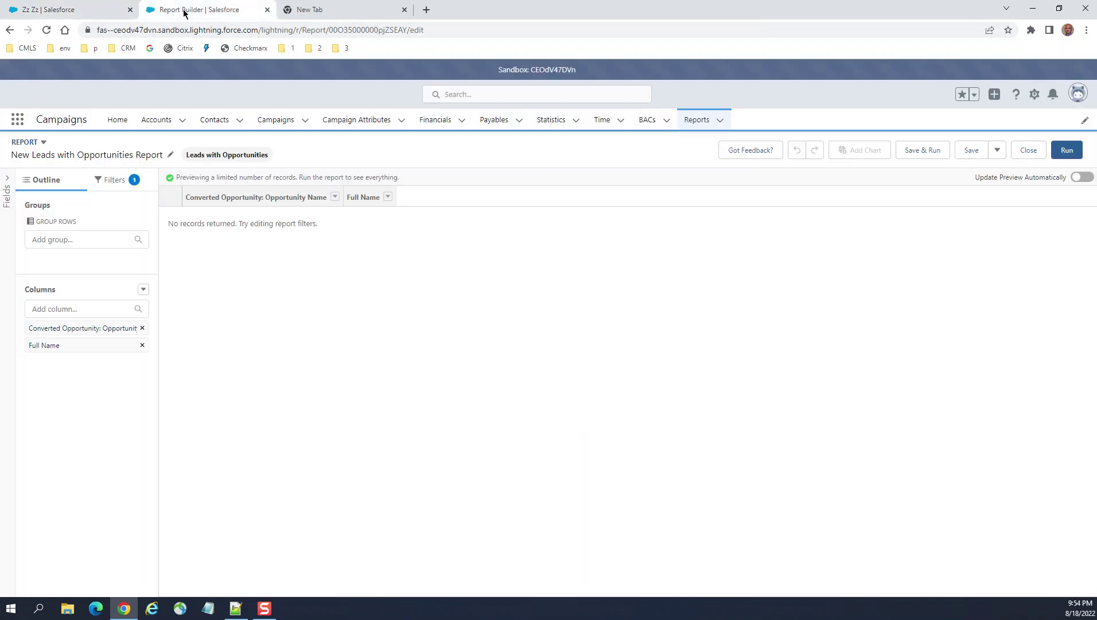
click(1066, 149)
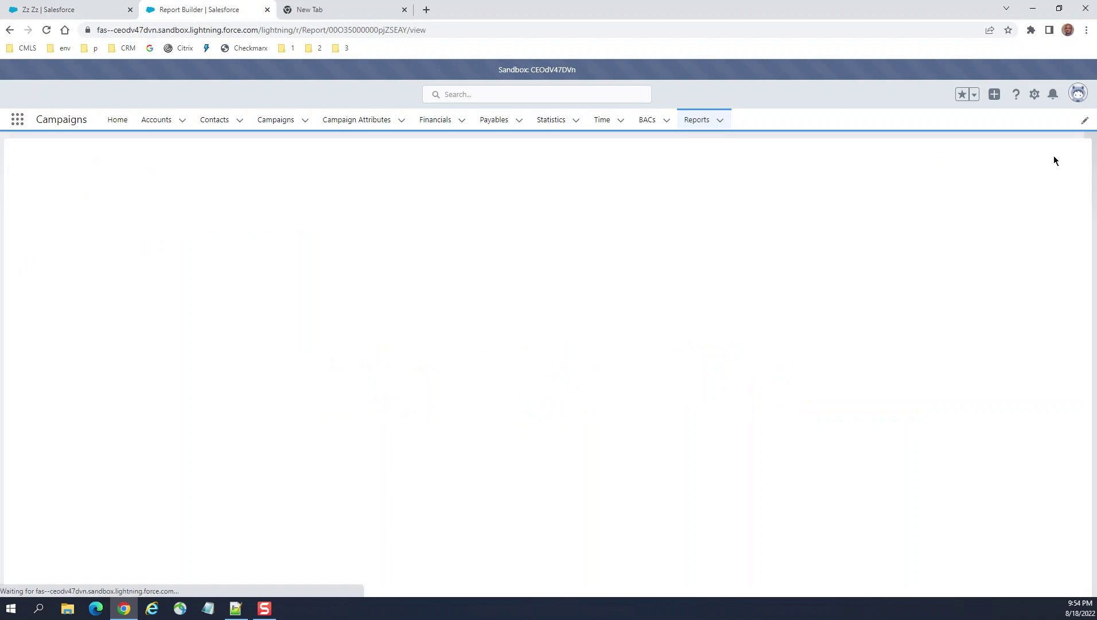